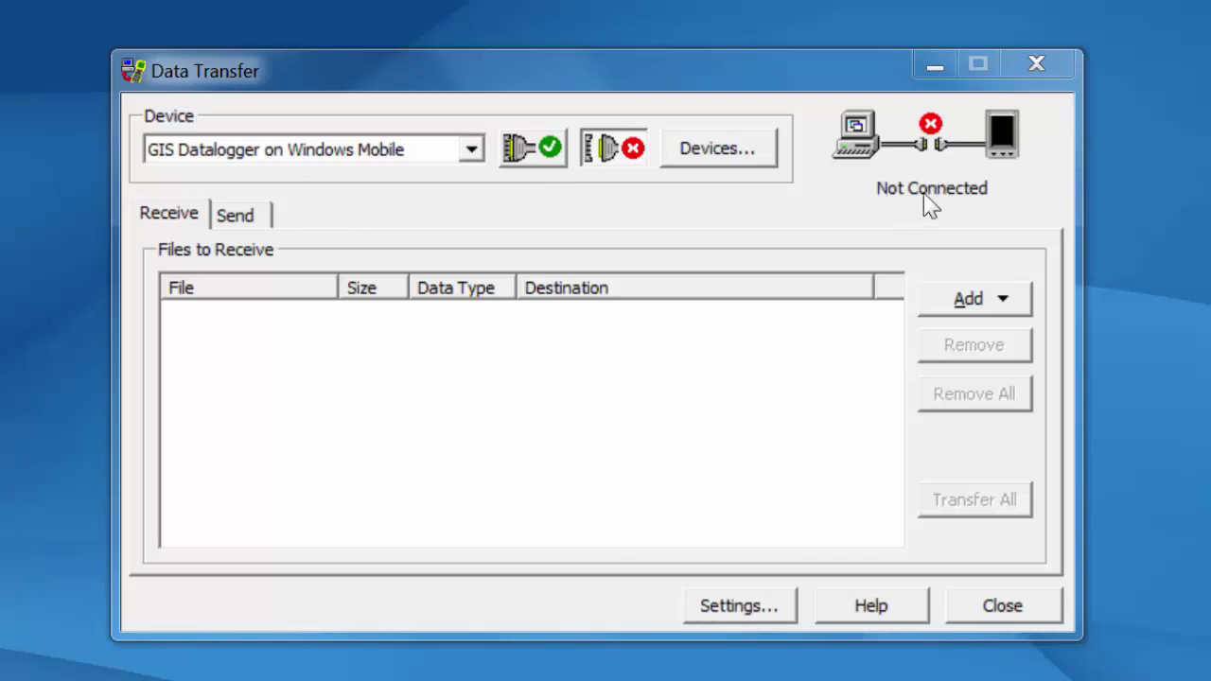
- Try to connect to the GIS Datalogger on Windows Mobile device
left_click(548, 156)
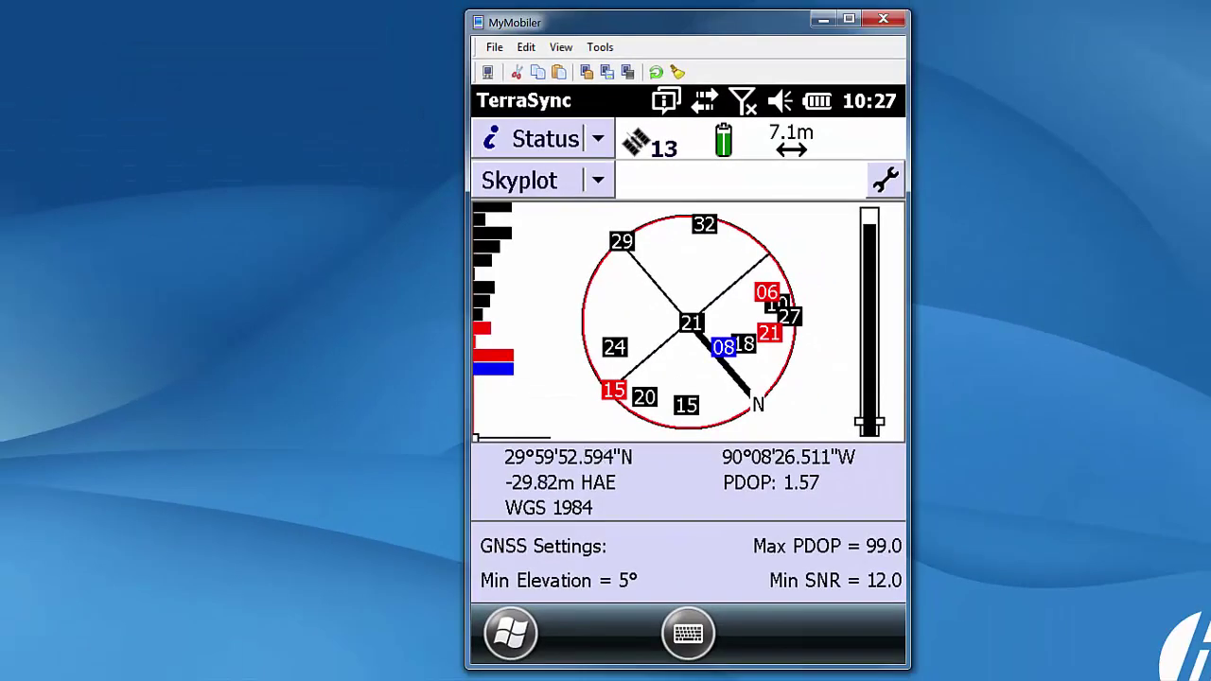
- In TerraSync, create a new rover data file located on the Storage Card and accept the proposed antenna height settings
left_click(598, 139)
left_click(595, 295)
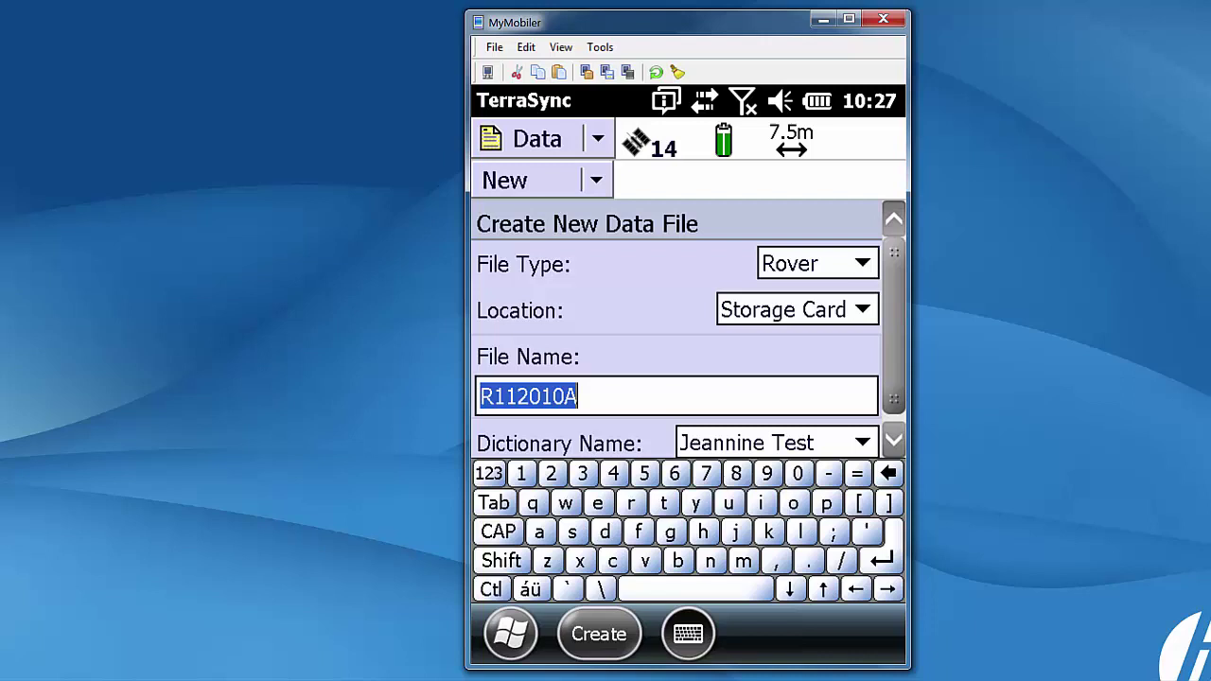
left_click(862, 310)
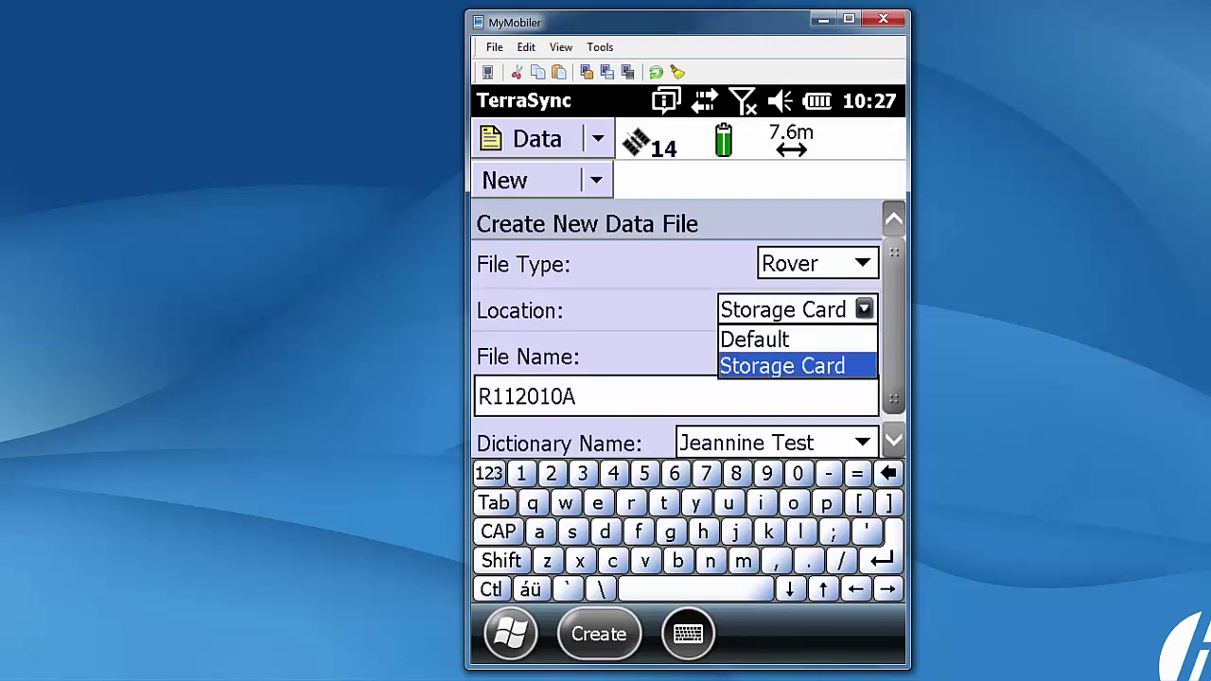
left_click(755, 338)
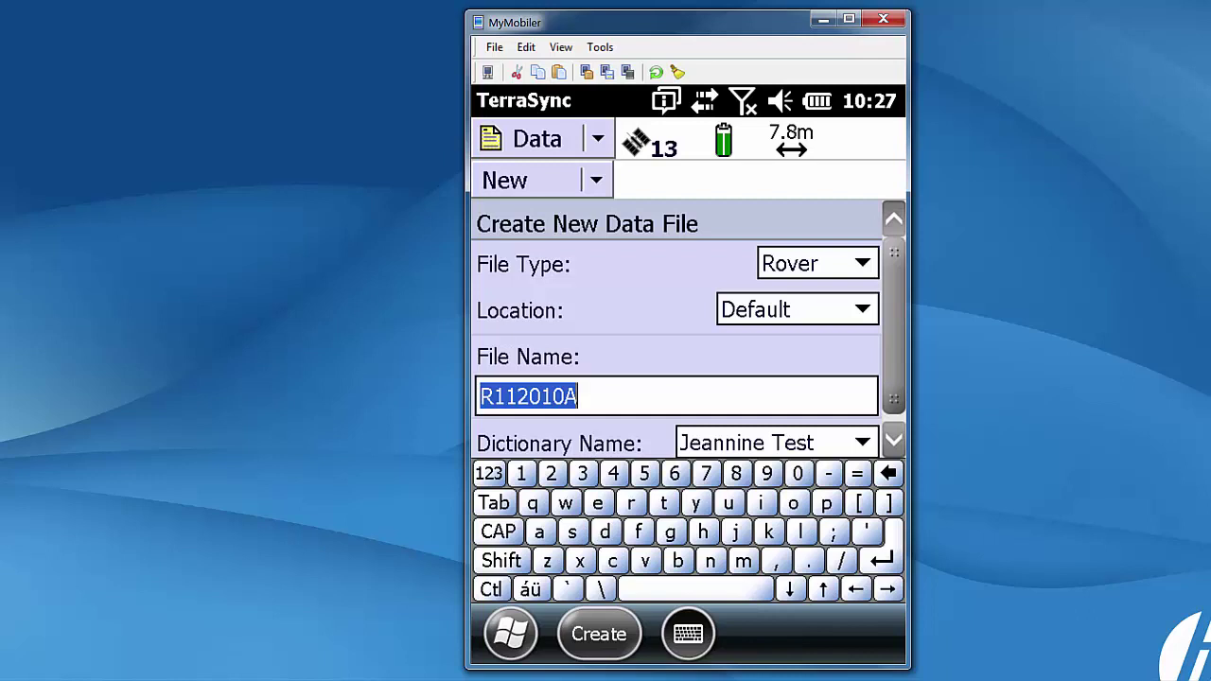
left_click(861, 309)
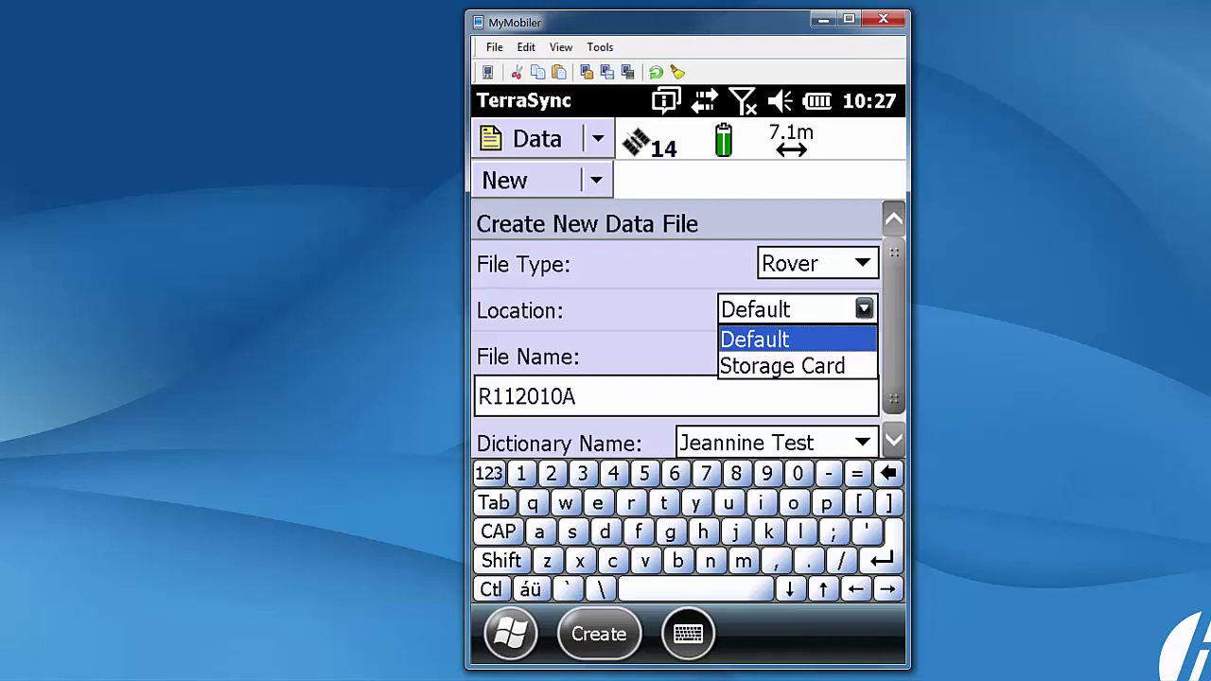
left_click(781, 365)
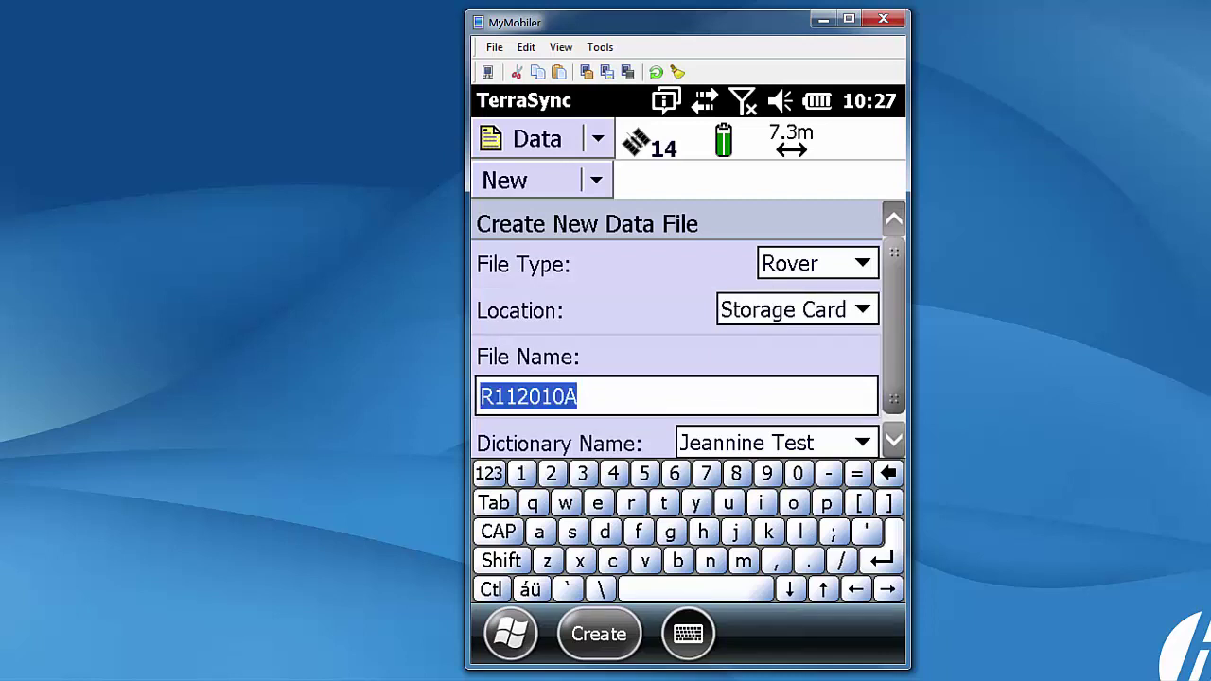
left_click(599, 634)
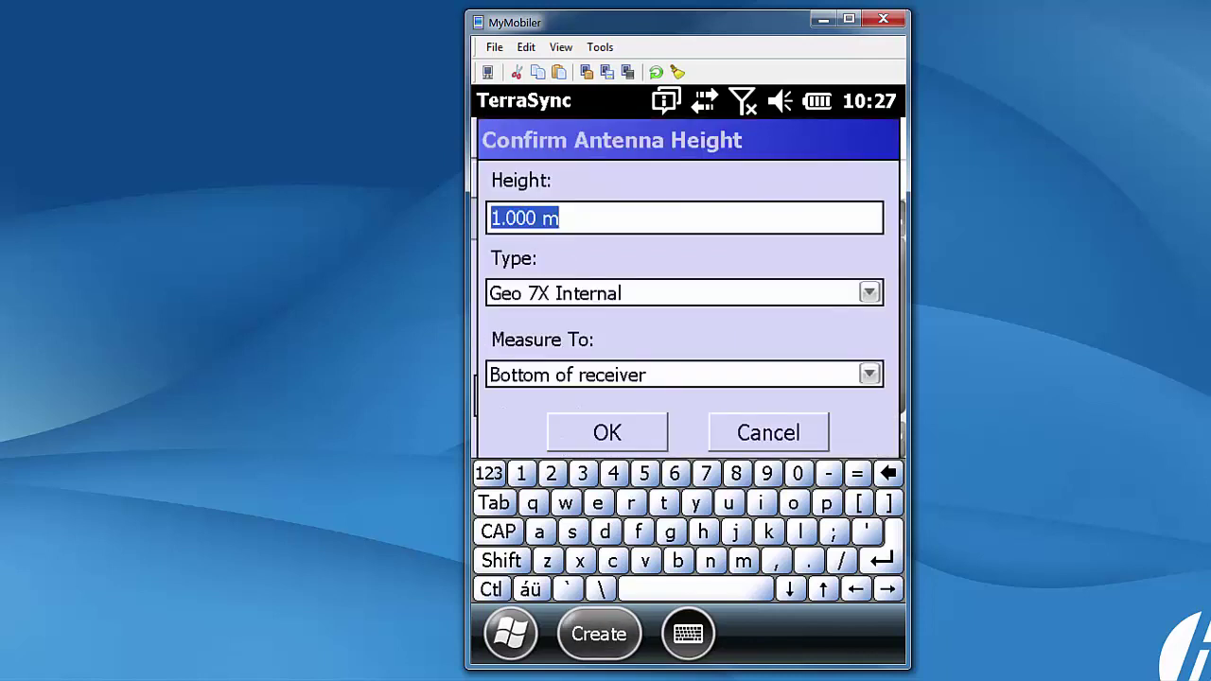
left_click(606, 432)
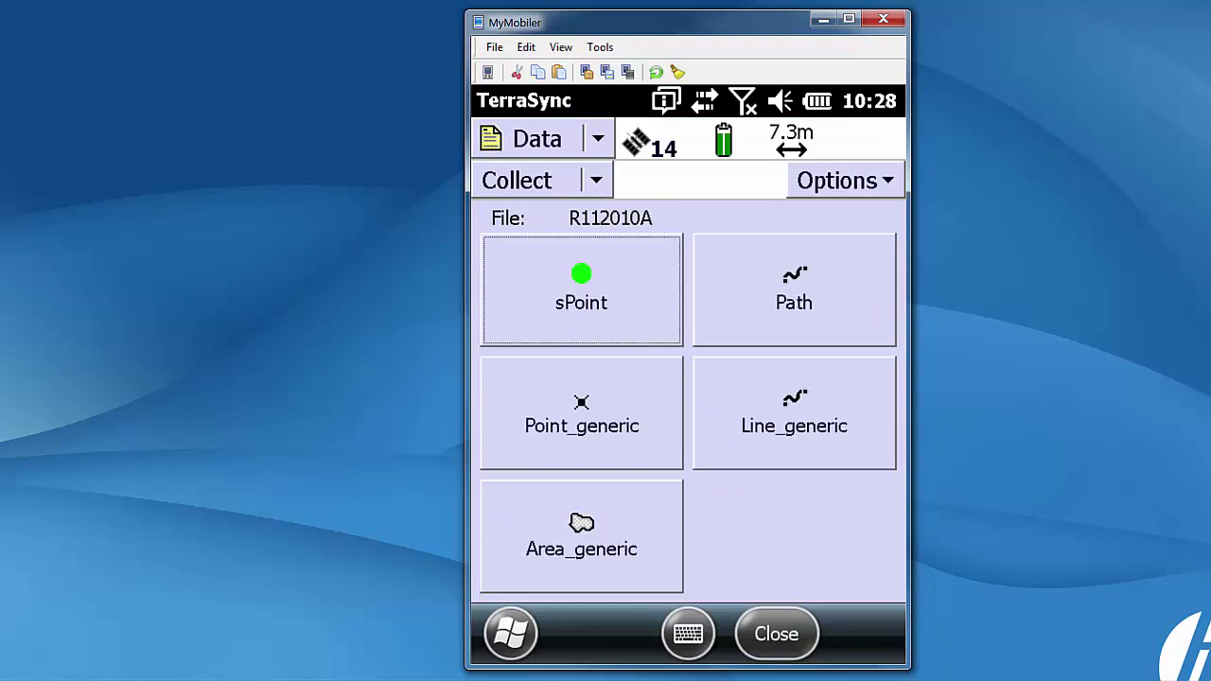
- Collect one sPoint feature with blank attributes and close the data file
key("Return")
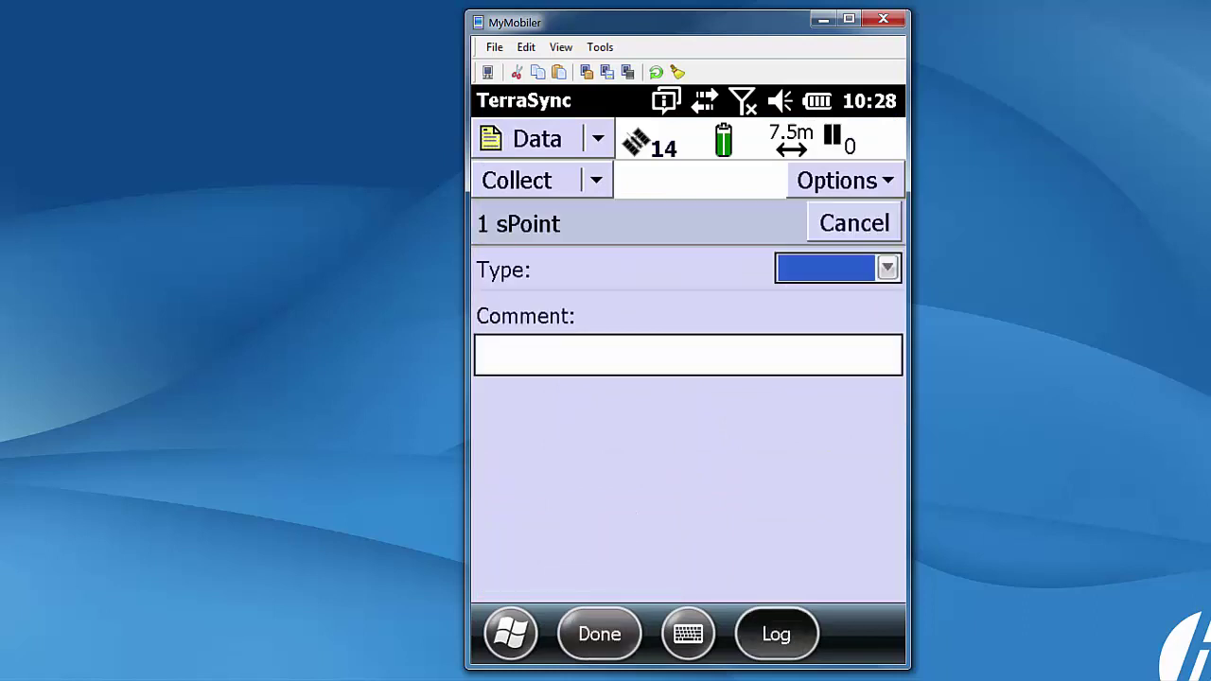
left_click(688, 374)
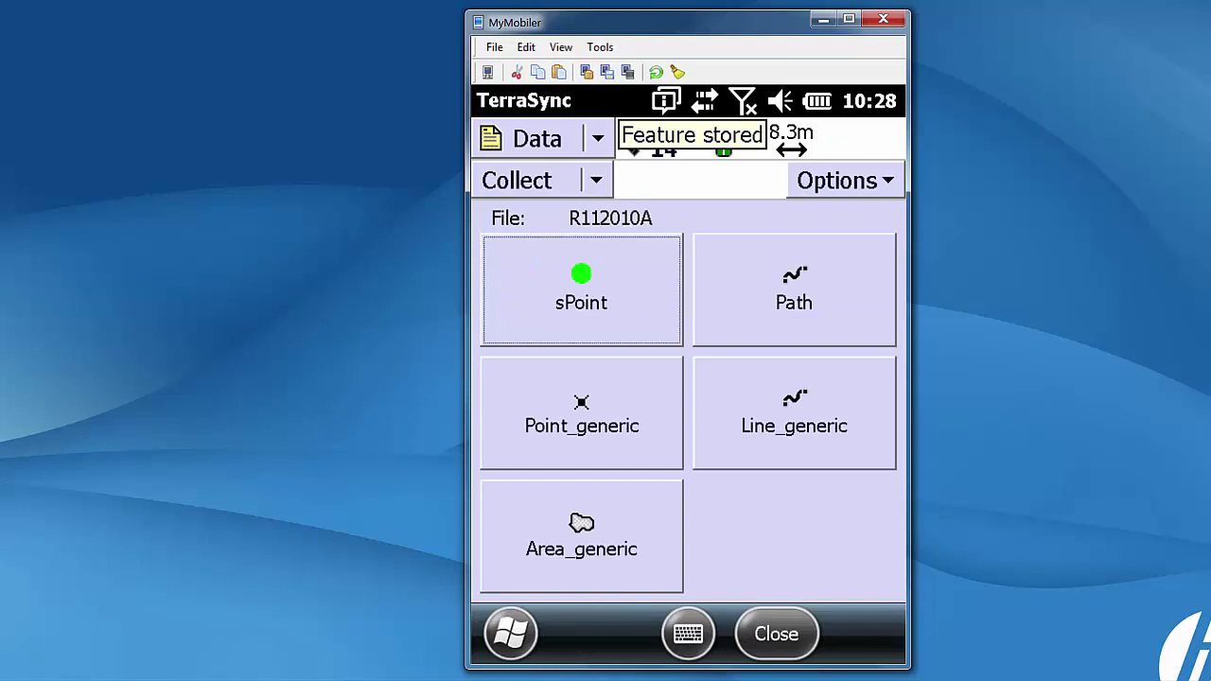
left_click(775, 634)
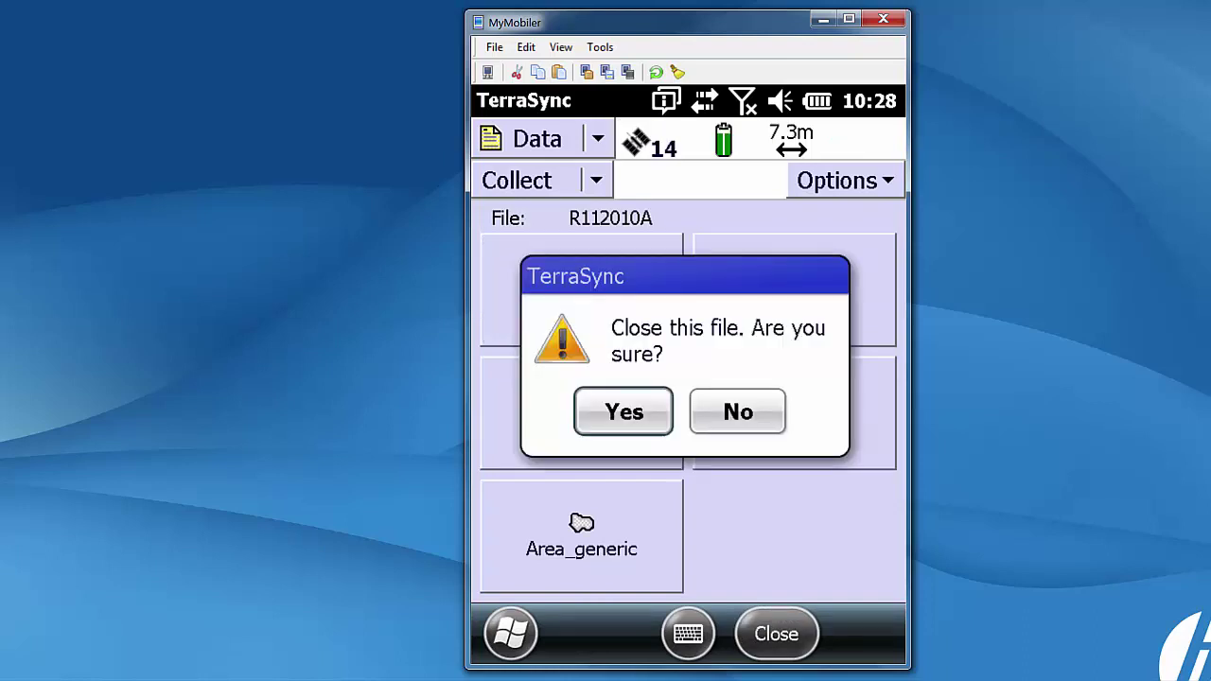
left_click(624, 411)
left_click(688, 373)
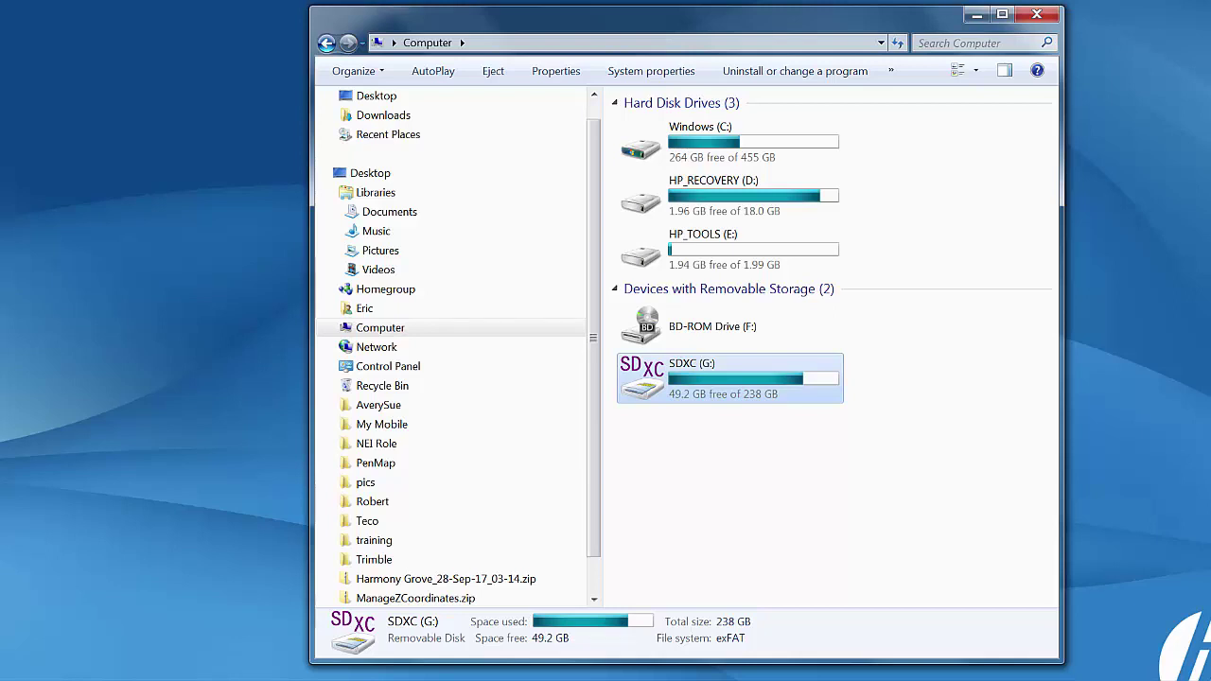
- Switch to Windows Explorer, open the SDHC (G:) card and select the R111704A files from .dd through .obx
key("Escape")
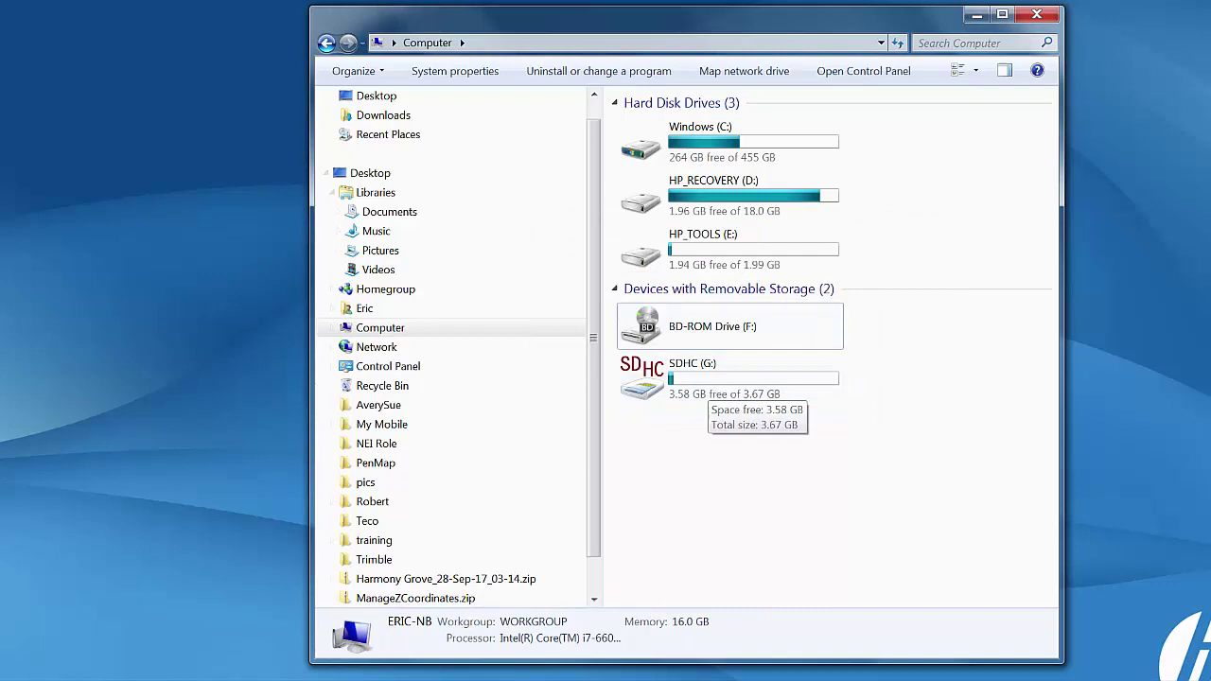
left_click(709, 379)
double_click(709, 378)
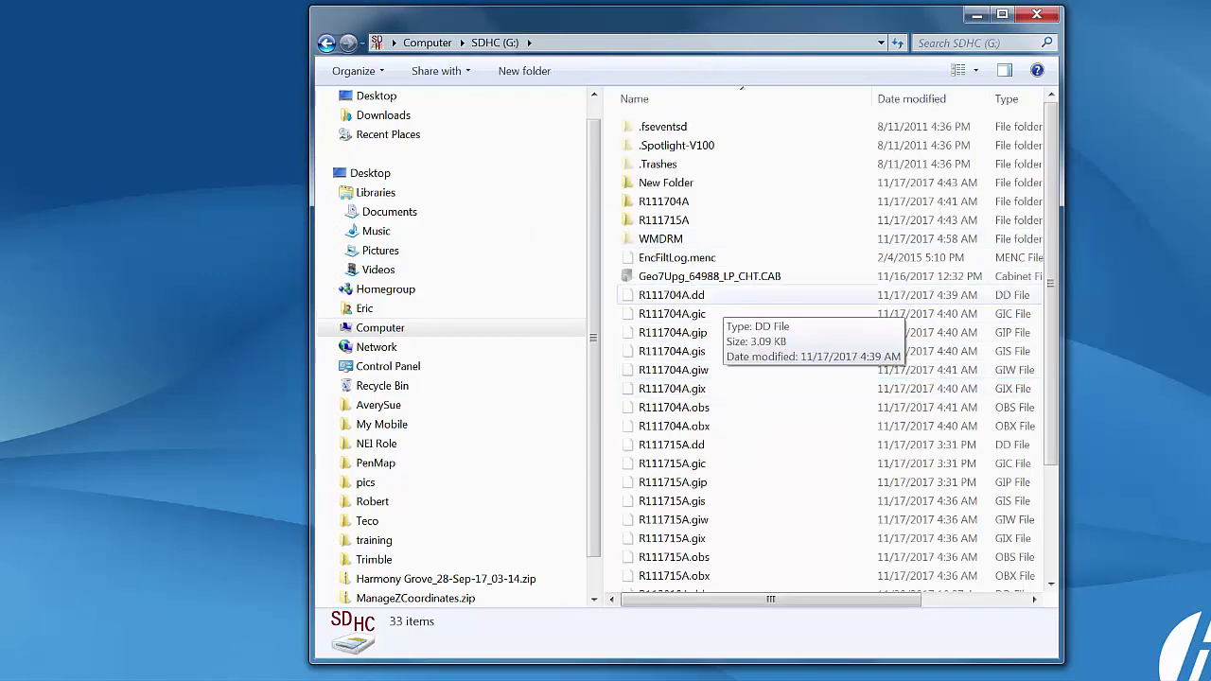
left_click(720, 295)
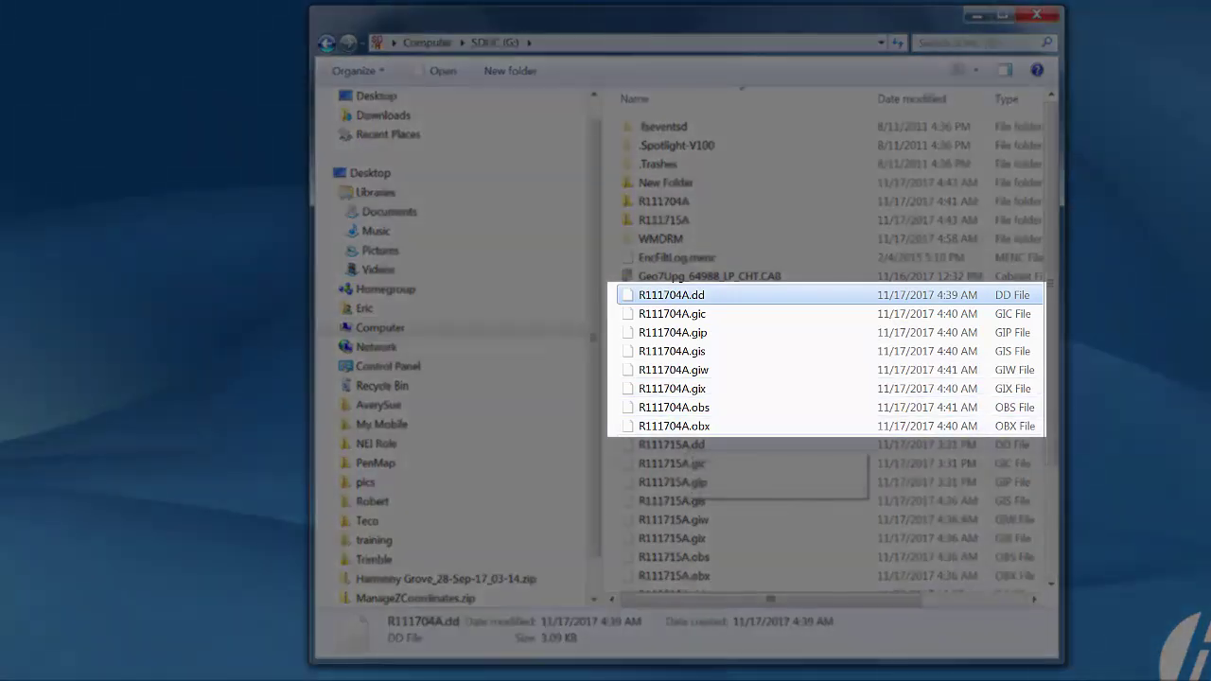
left_click(688, 426, "shift")
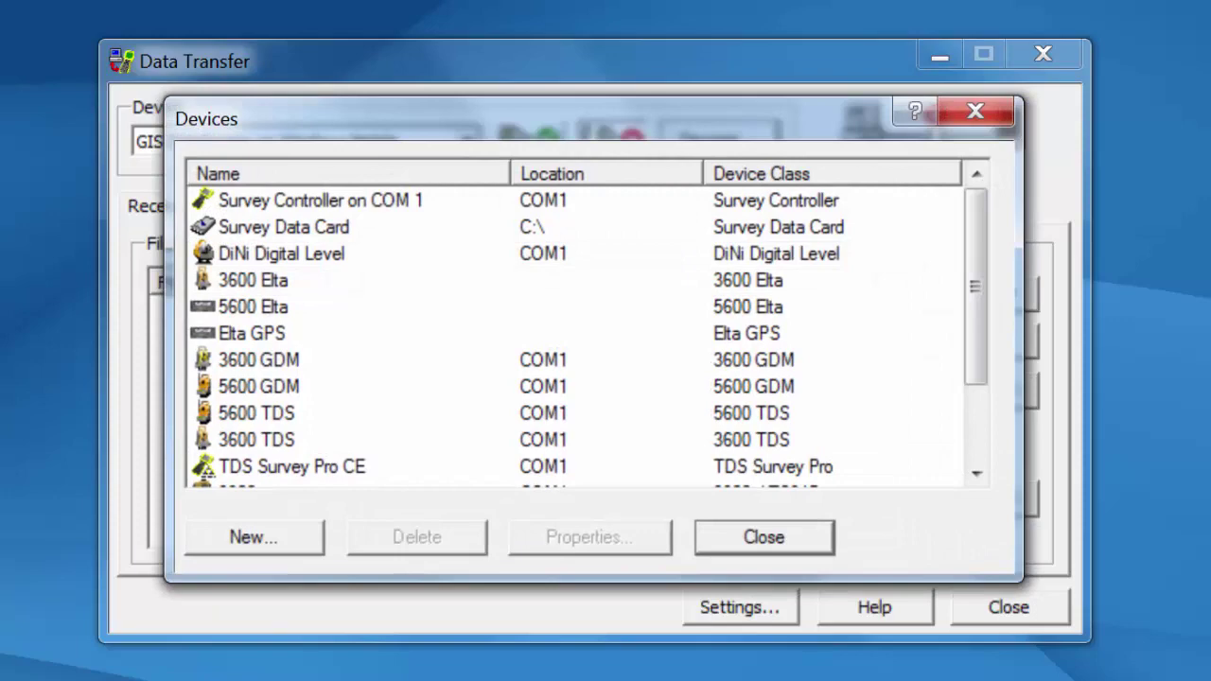
- In Data Transfer, start creating a new device of type GIS Folder
left_click(252, 537)
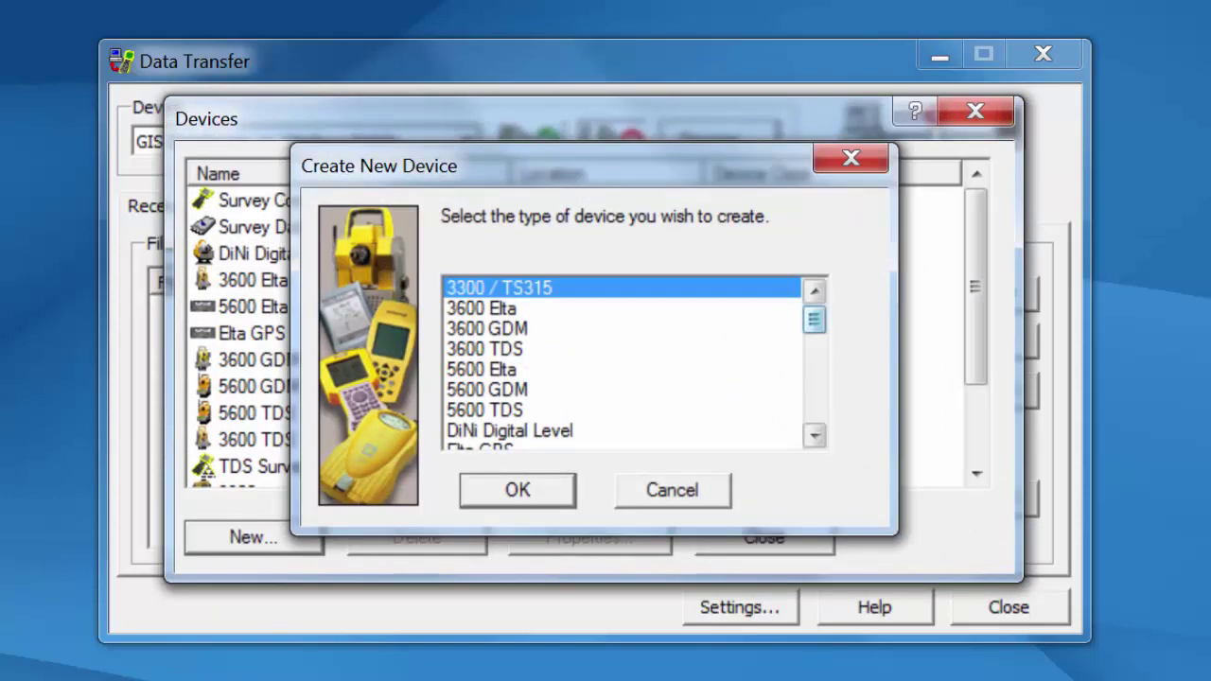
scroll(623, 362, "down", 6)
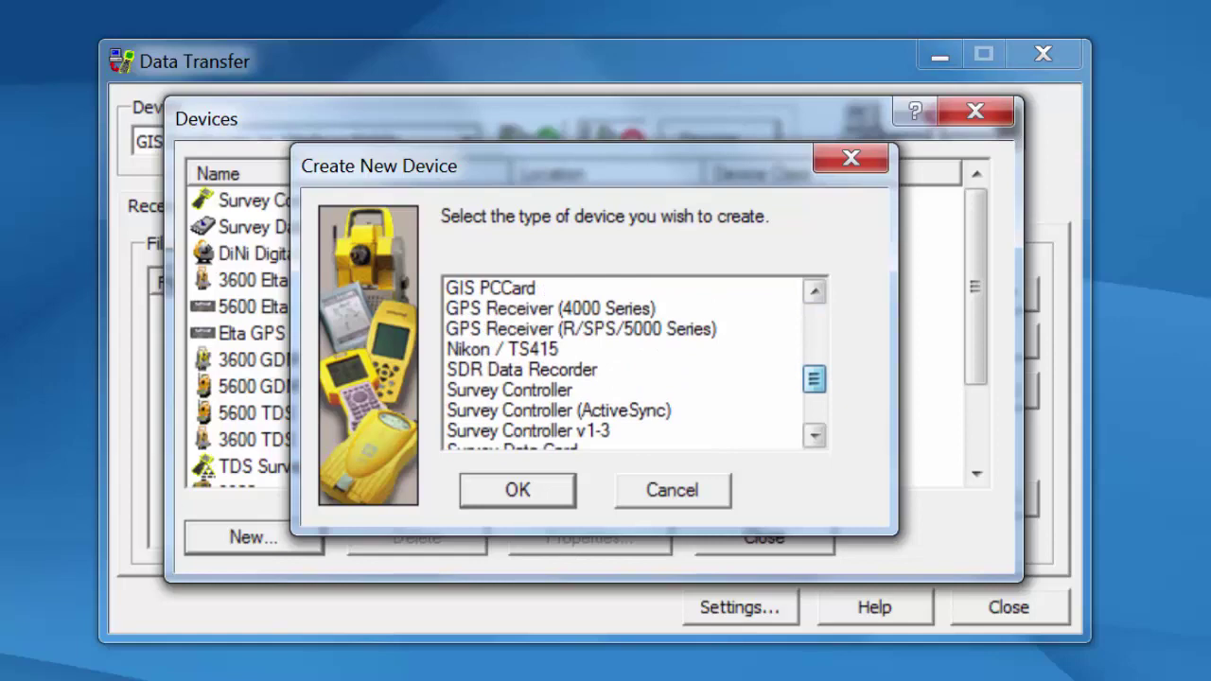
left_click_drag(813, 378, 814, 369)
left_click(485, 329)
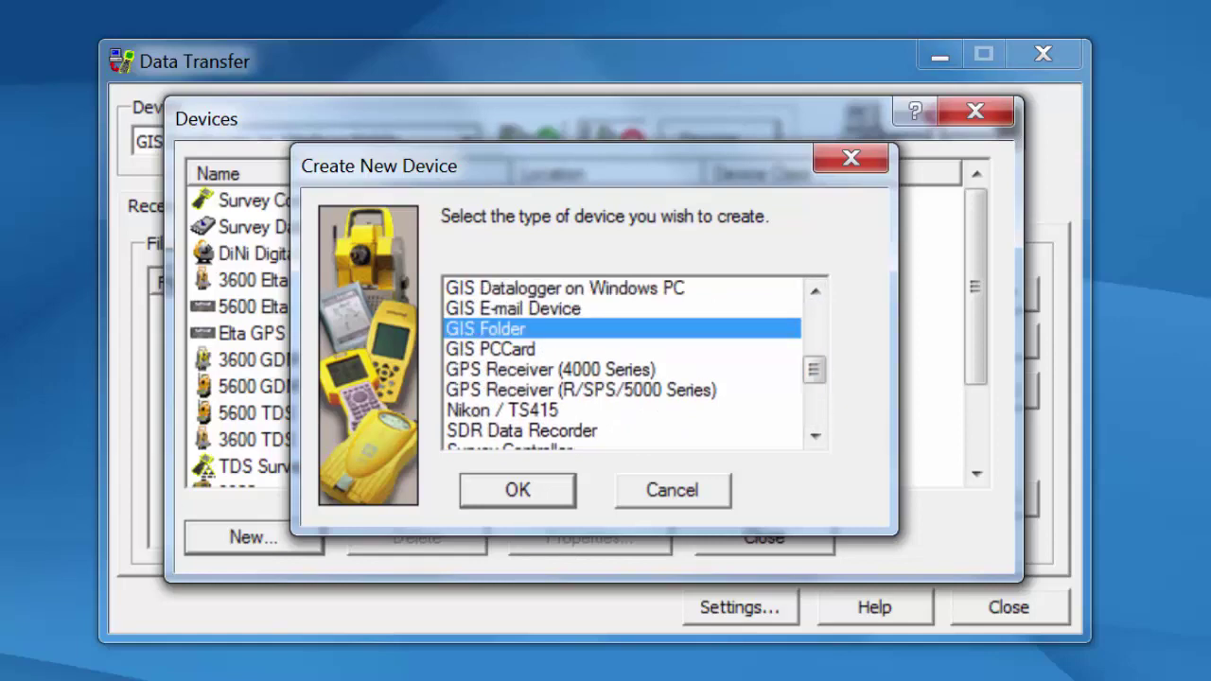
key("Return")
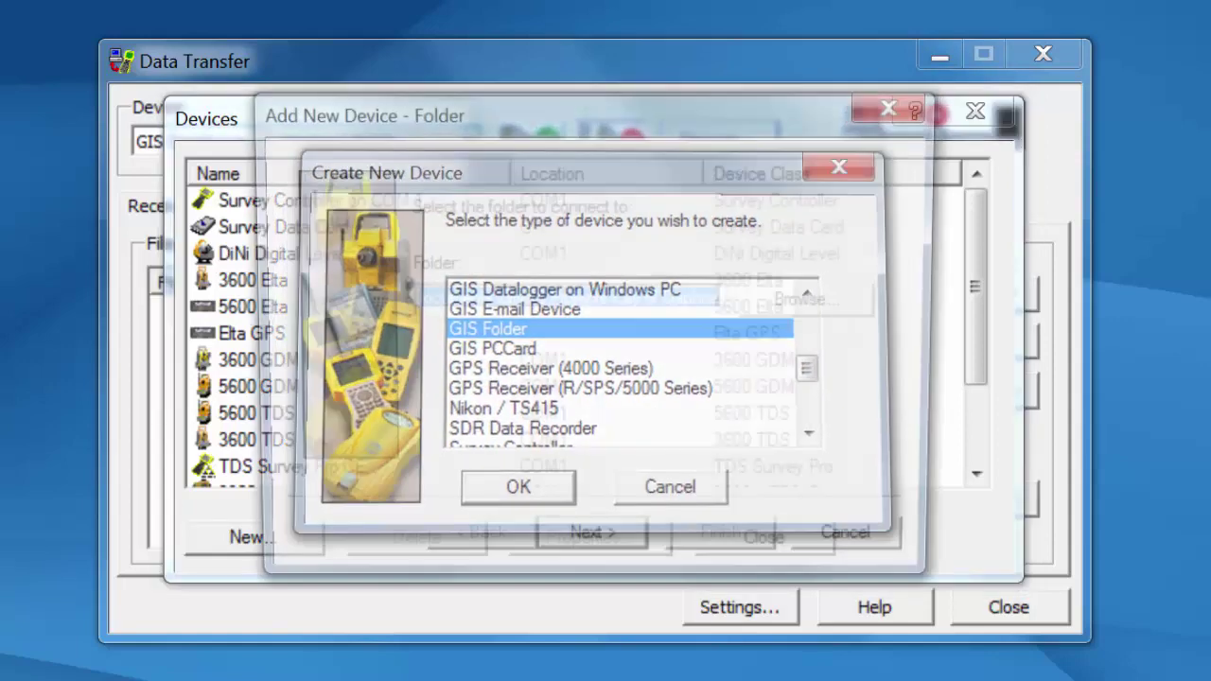
- Connect the new folder device to the SDHC (G:) drive and continue to the file type settings
left_click(816, 301)
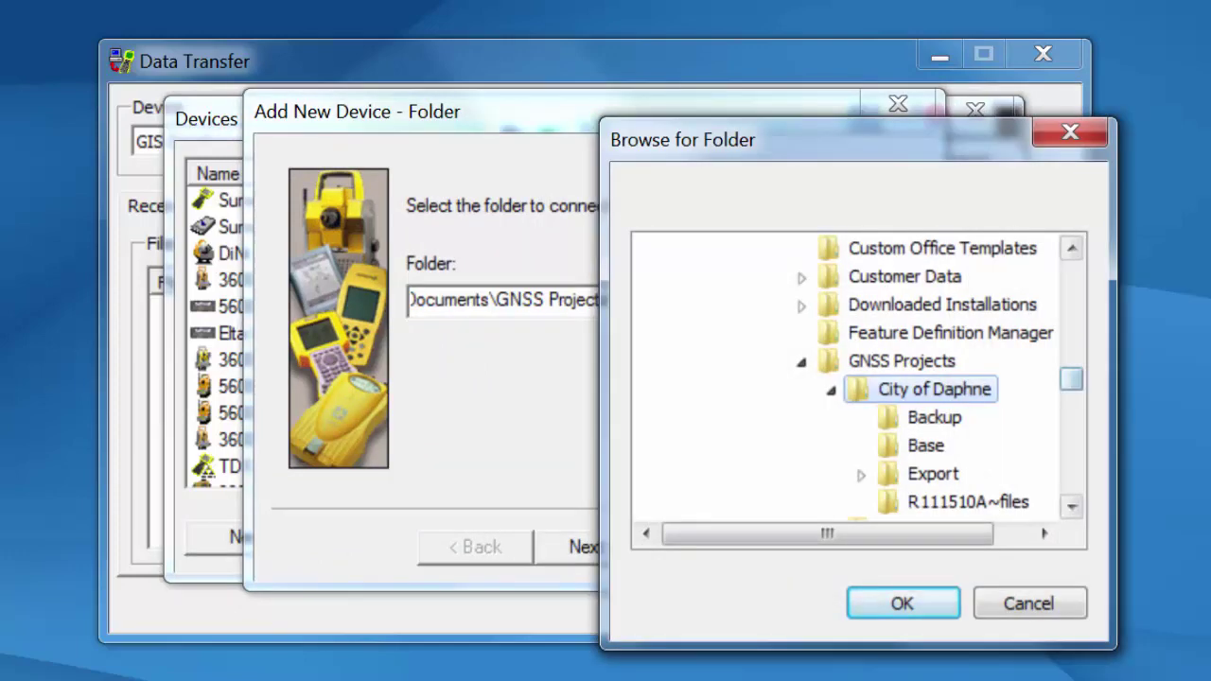
scroll(852, 378, "up", 10)
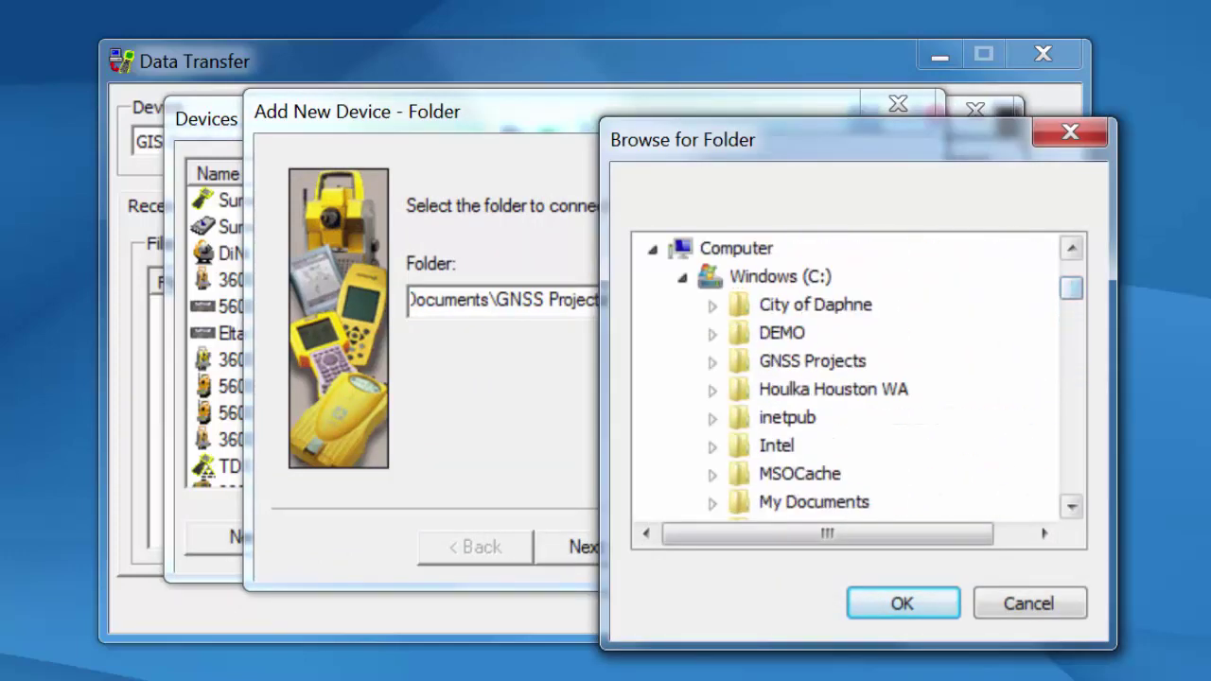
left_click(682, 277)
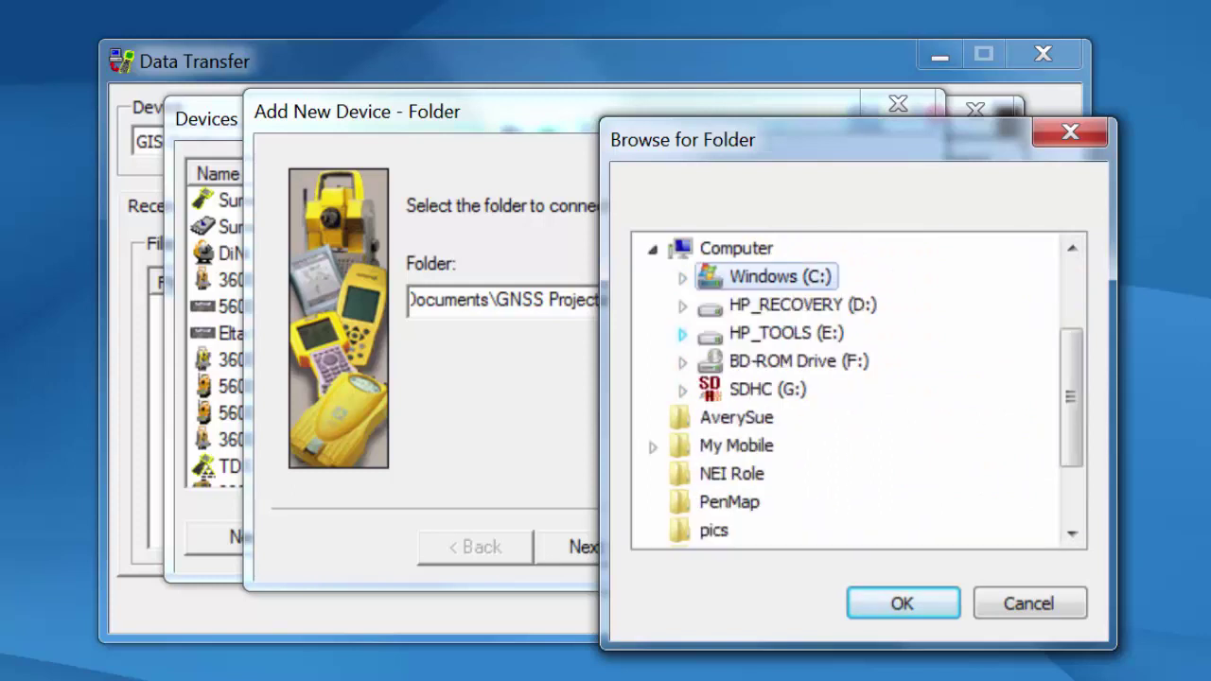
left_click(767, 389)
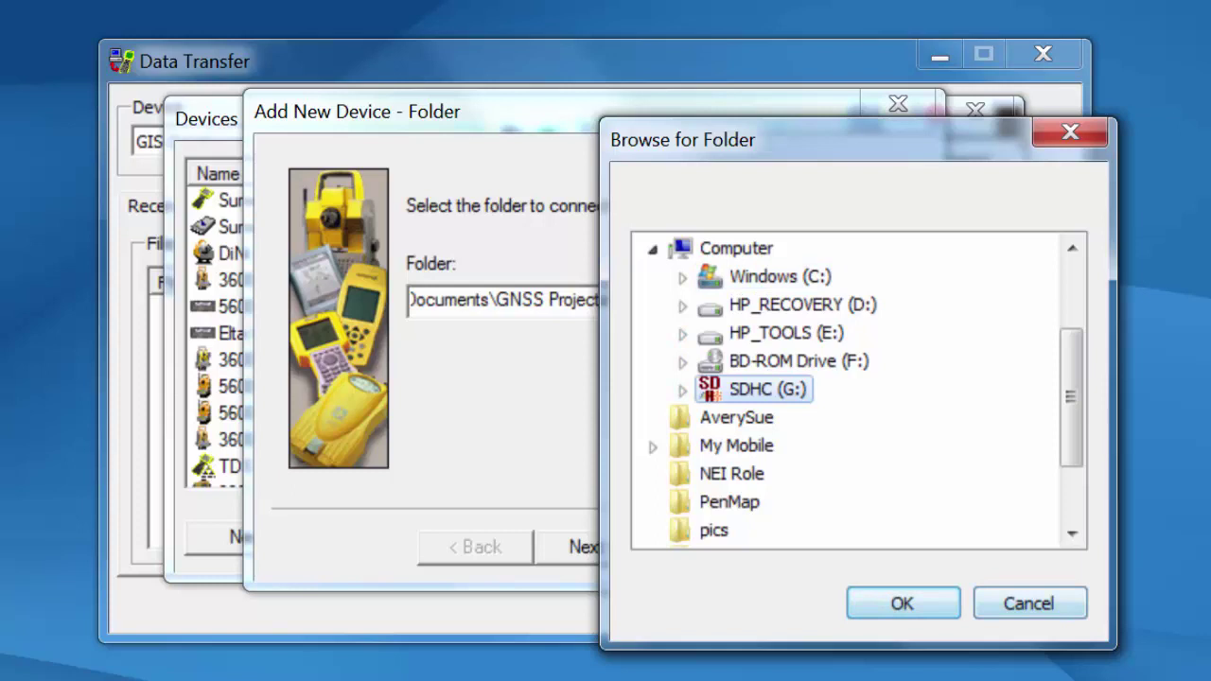
key("Return")
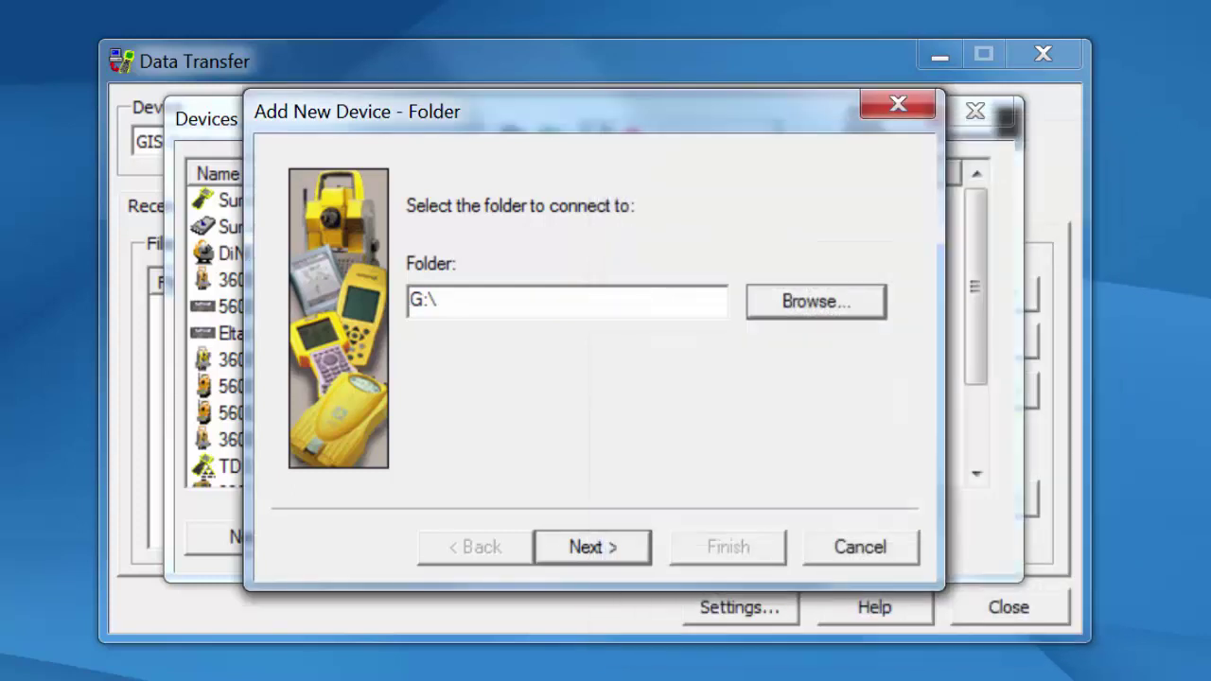
key("Return")
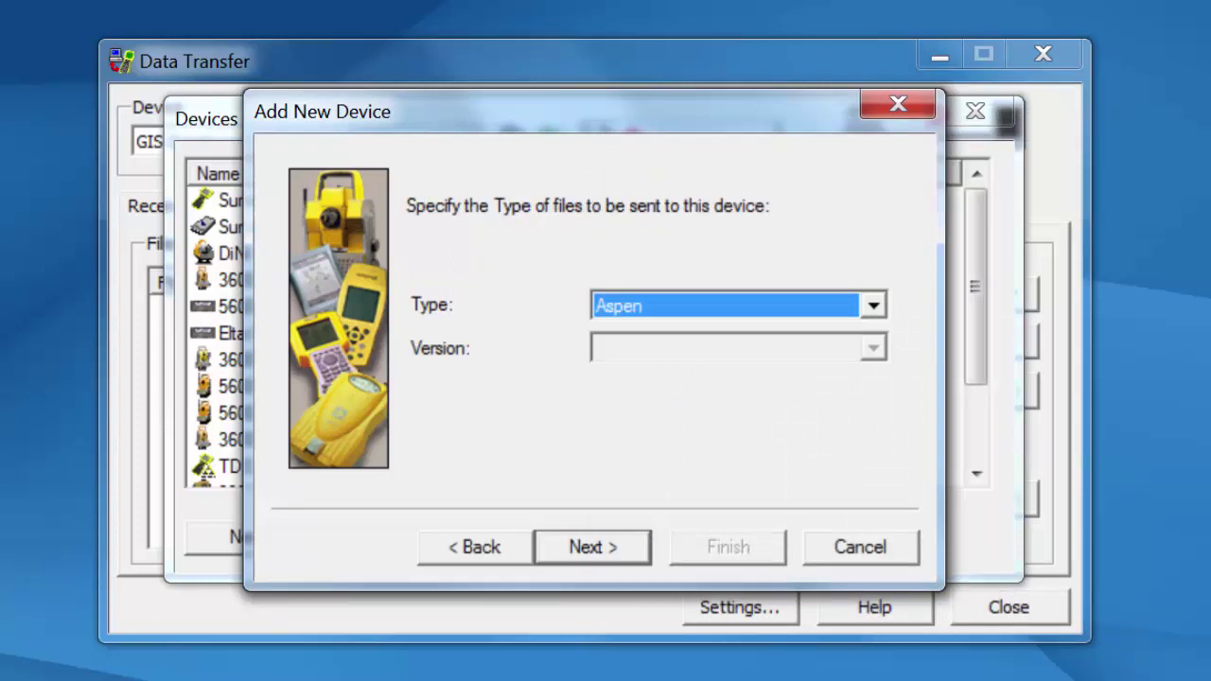
- Set the type of files sent to the device to TerraSync, version v3.xx, v4.xx, v5.xx, and continue to naming
left_click(873, 306)
key("Down")
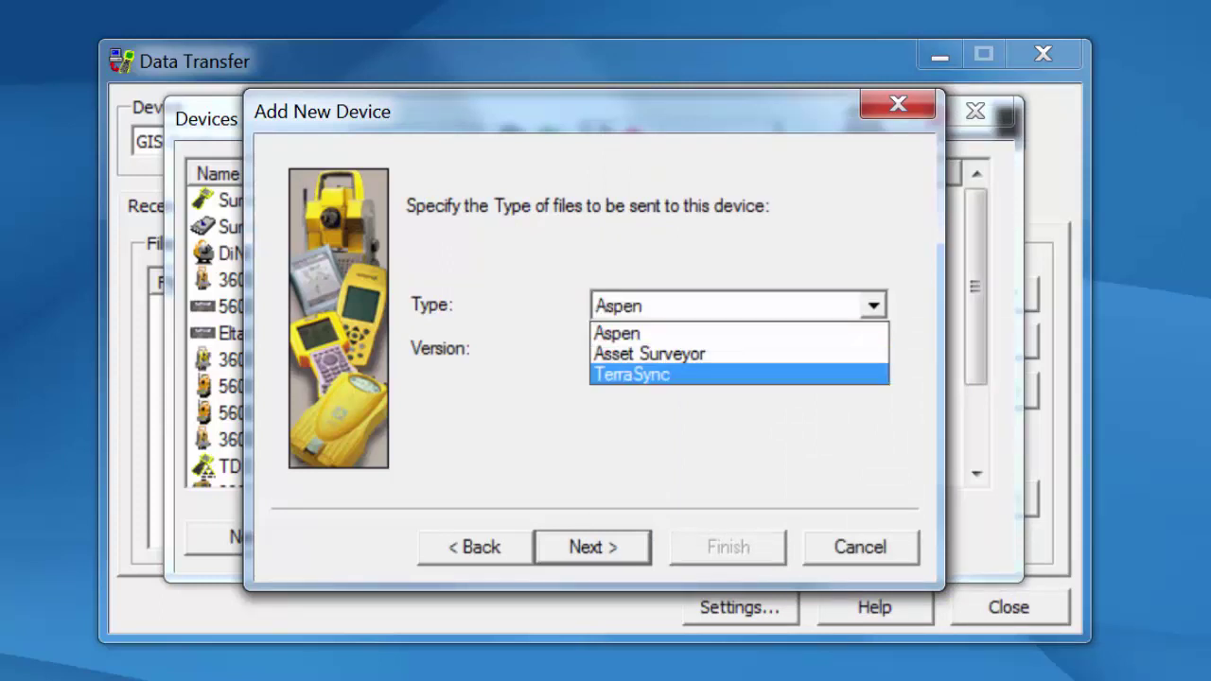
key("Return")
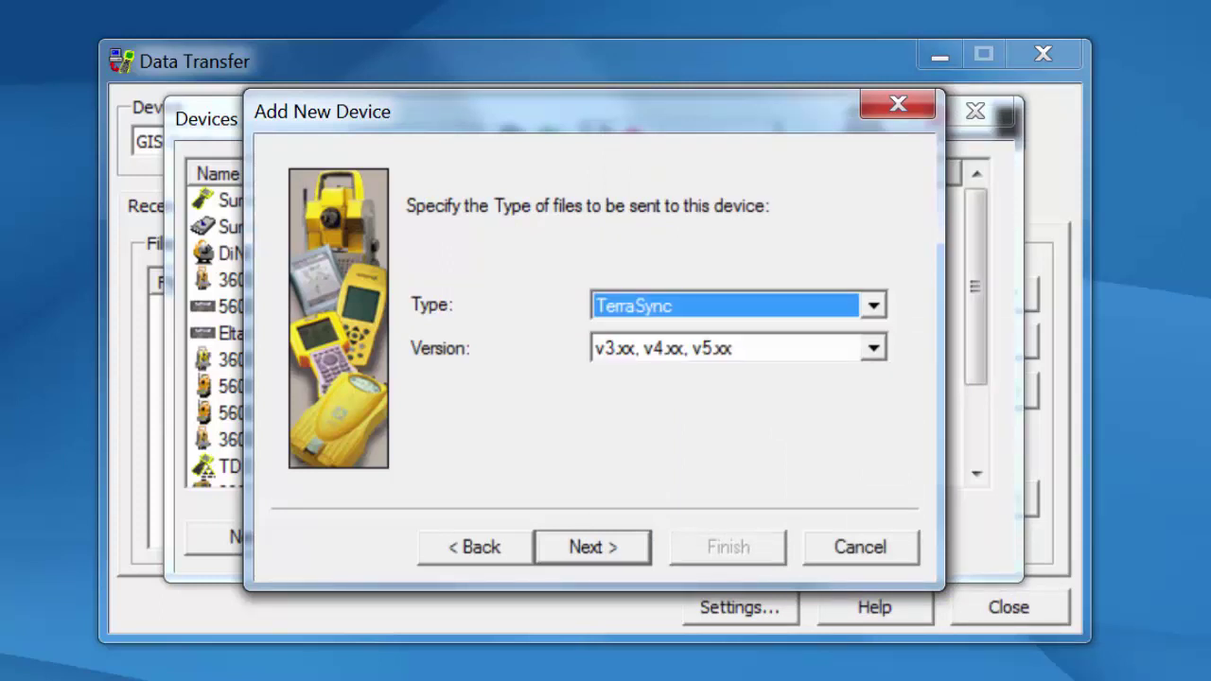
key("Tab")
key("alt+Down")
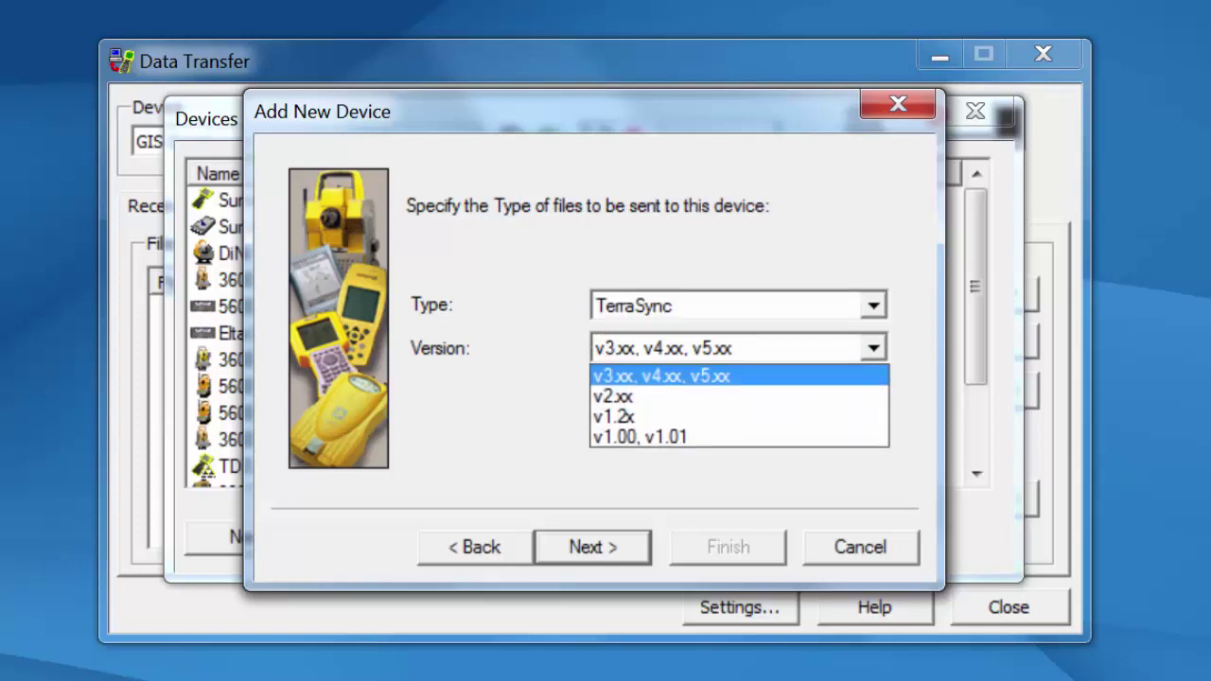
key("Return")
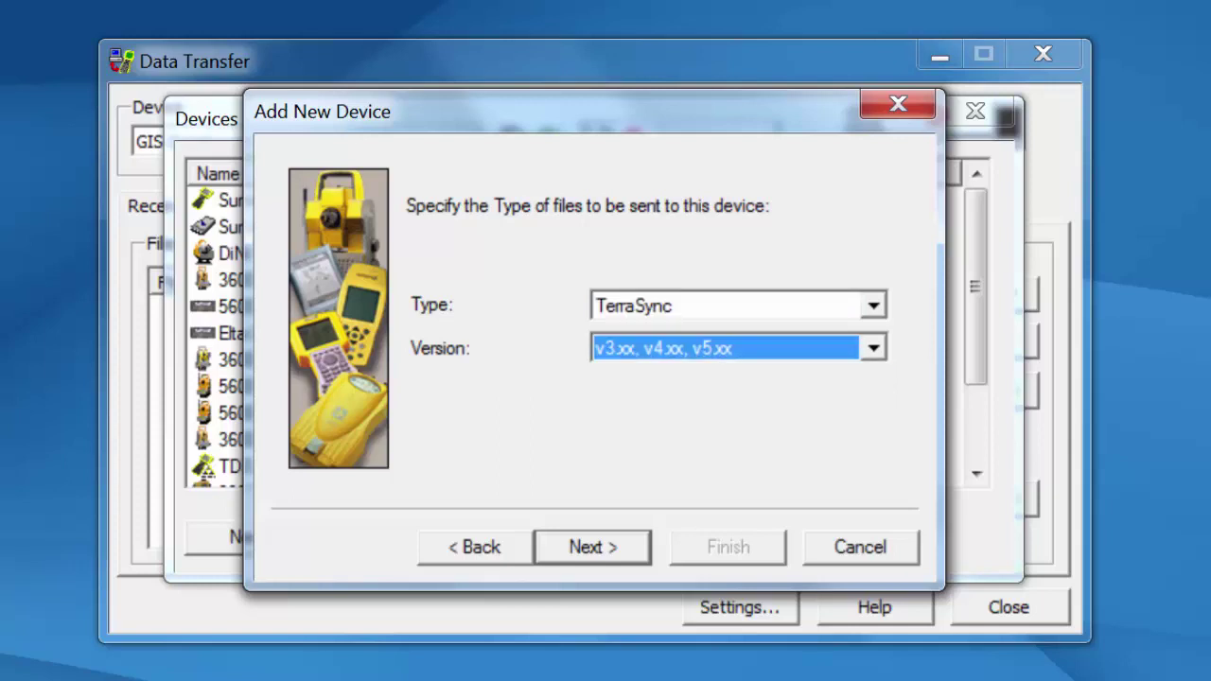
key("Tab")
key("Return")
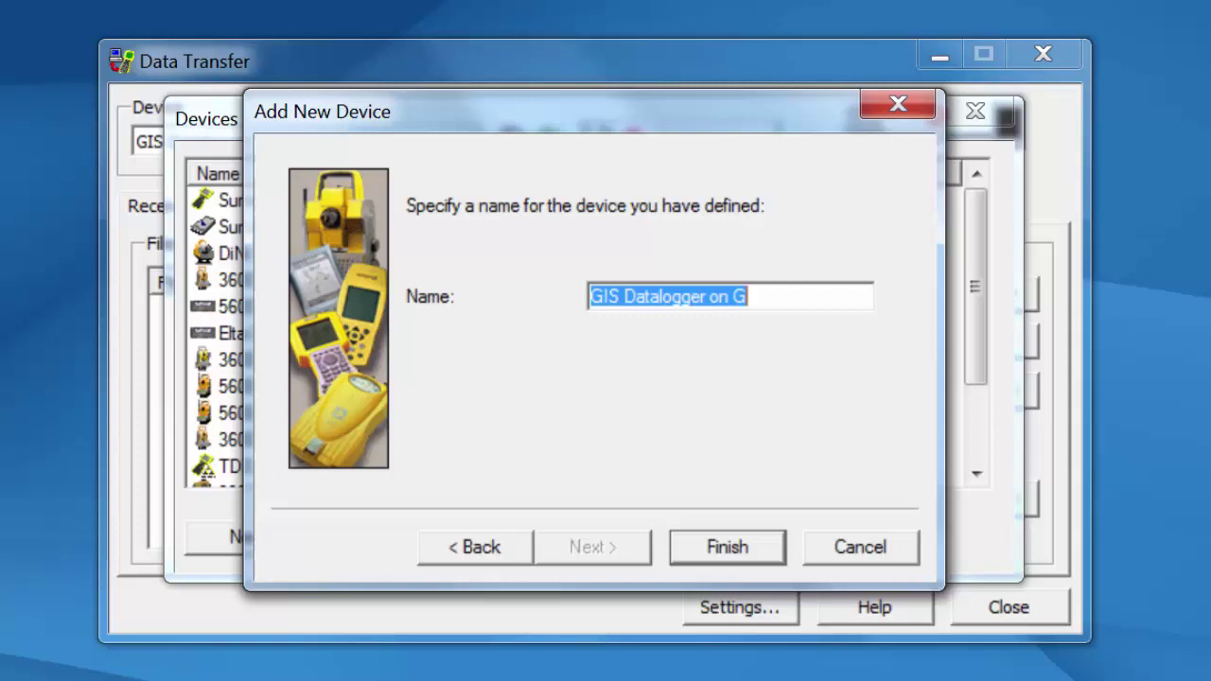
- Name the device "TerraSync on SD Card", finish creating it and close the device management dialog
type("Tee")
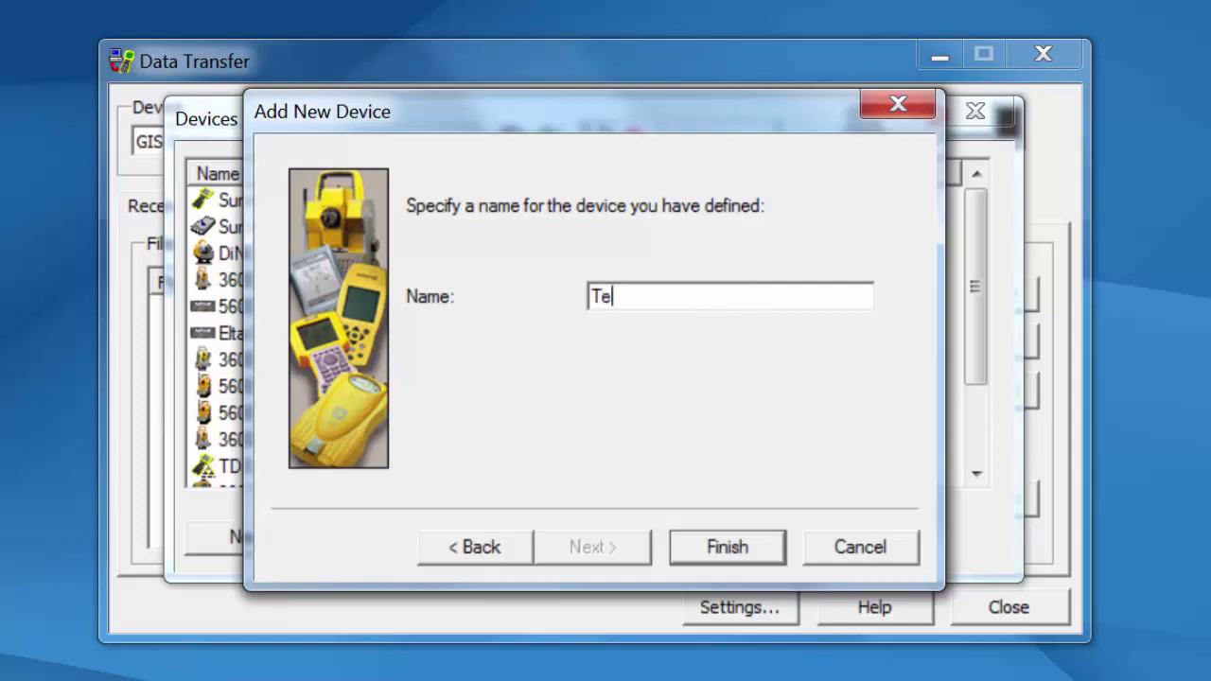
key("BackSpace")
type("rras")
key("BackSpace")
type("SYn")
key("BackSpace")
key("BackSpace")
type("ync on SD Card")
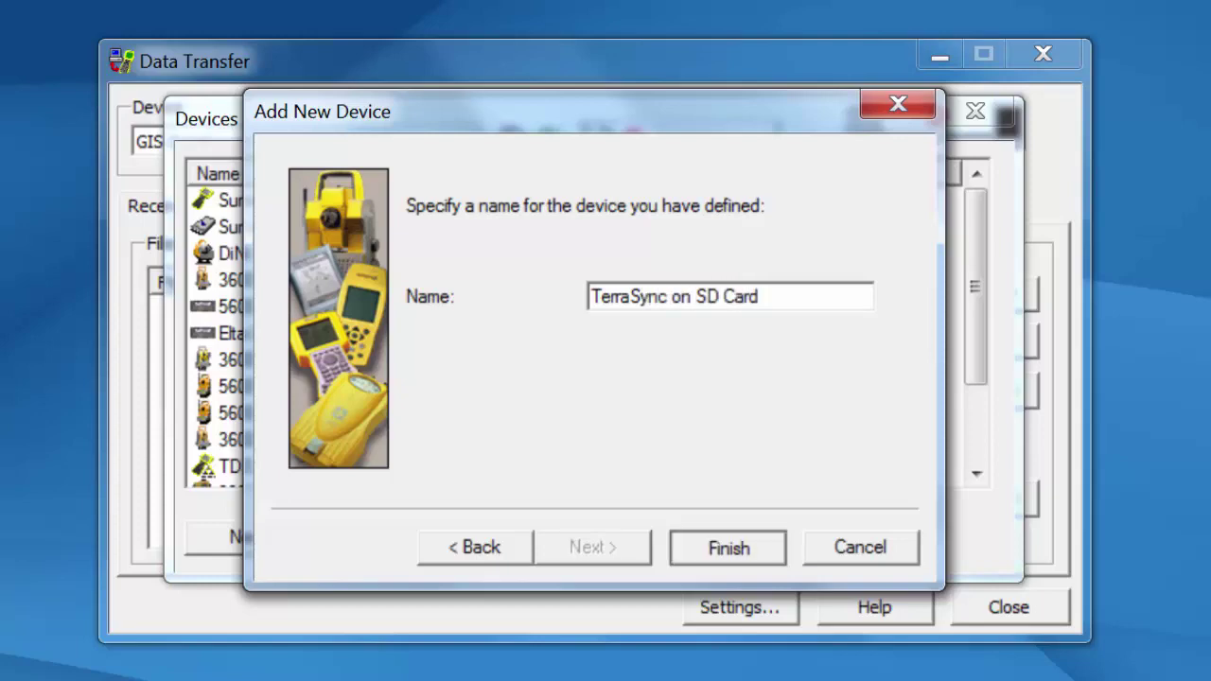
key("Return")
left_click(764, 537)
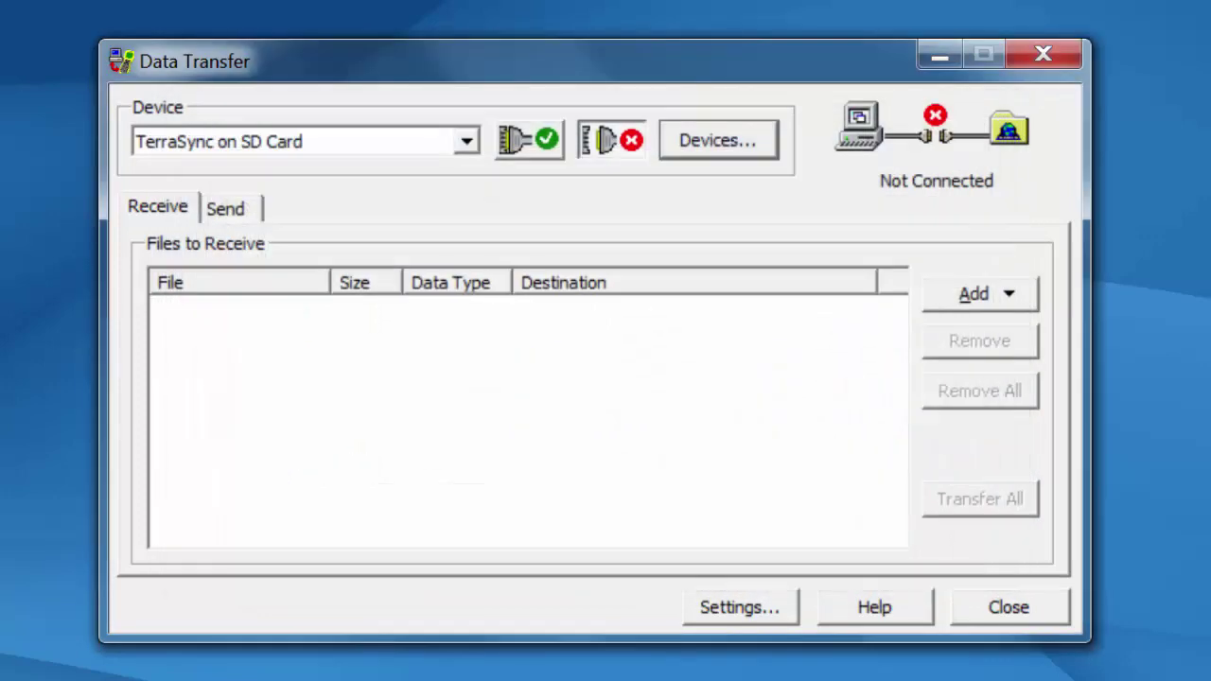
- Choose TerraSync on SD Card as the transfer device and connect to it
left_click(466, 141)
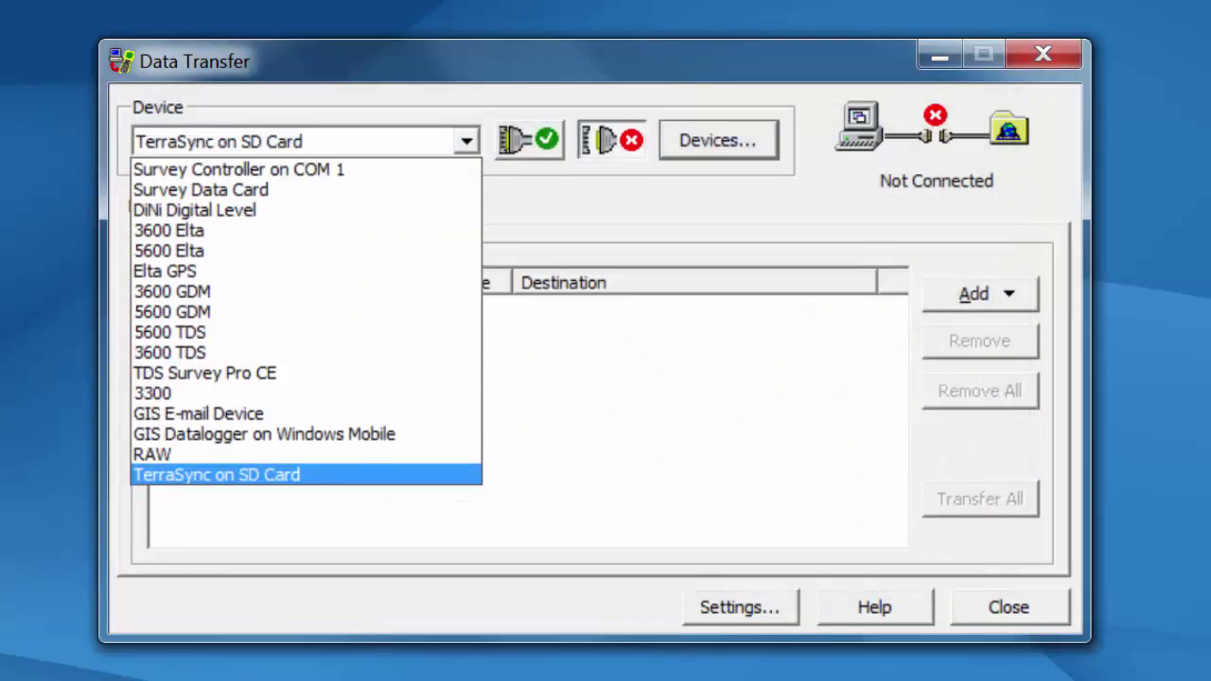
key("Return")
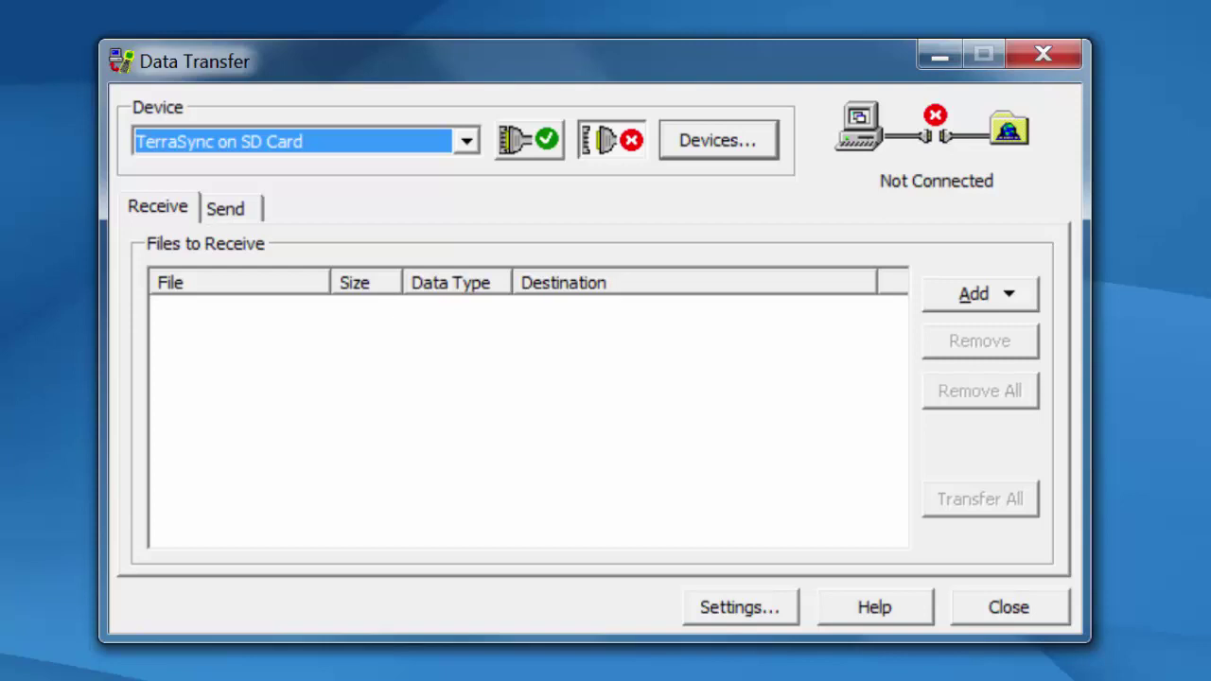
left_click(528, 140)
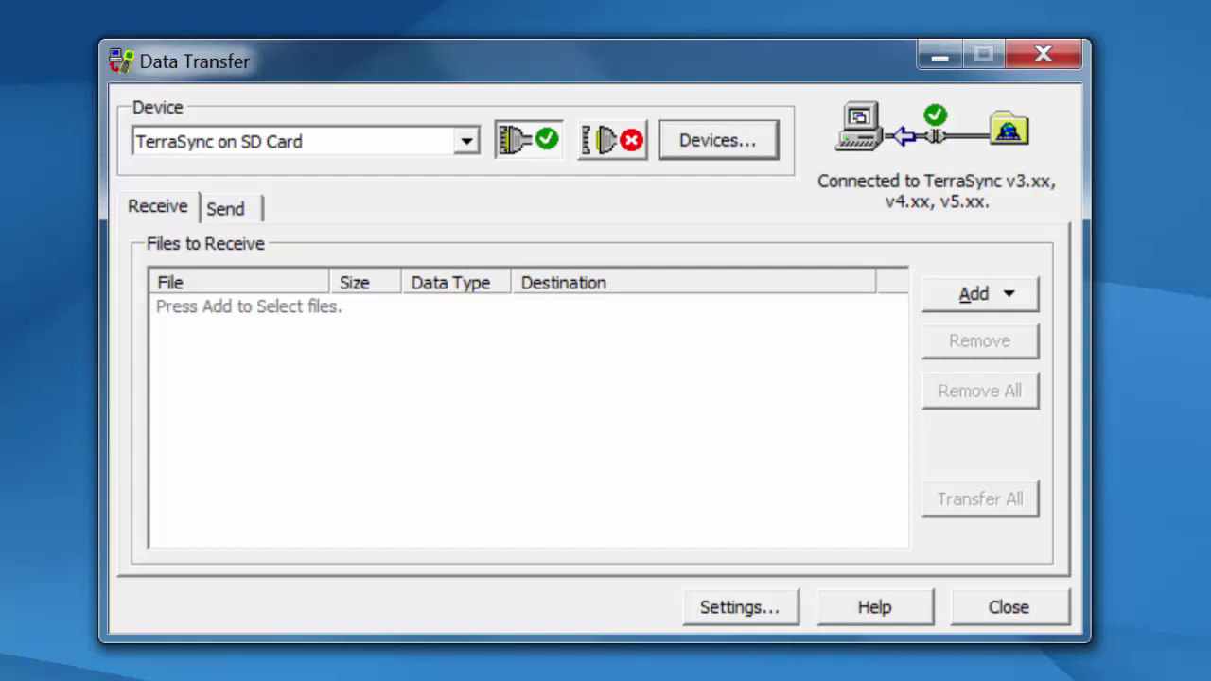
- Add the data file R111715A.gis from the SD card to the files to receive
key("alt+a")
key("Return")
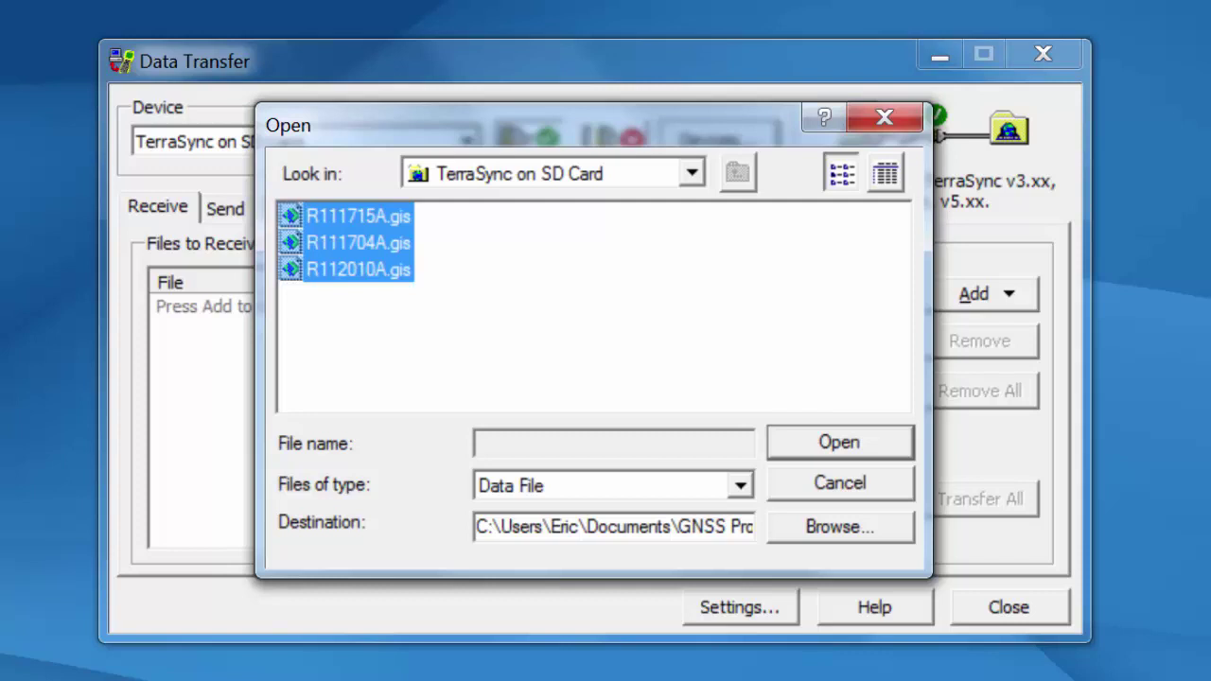
left_click(357, 216)
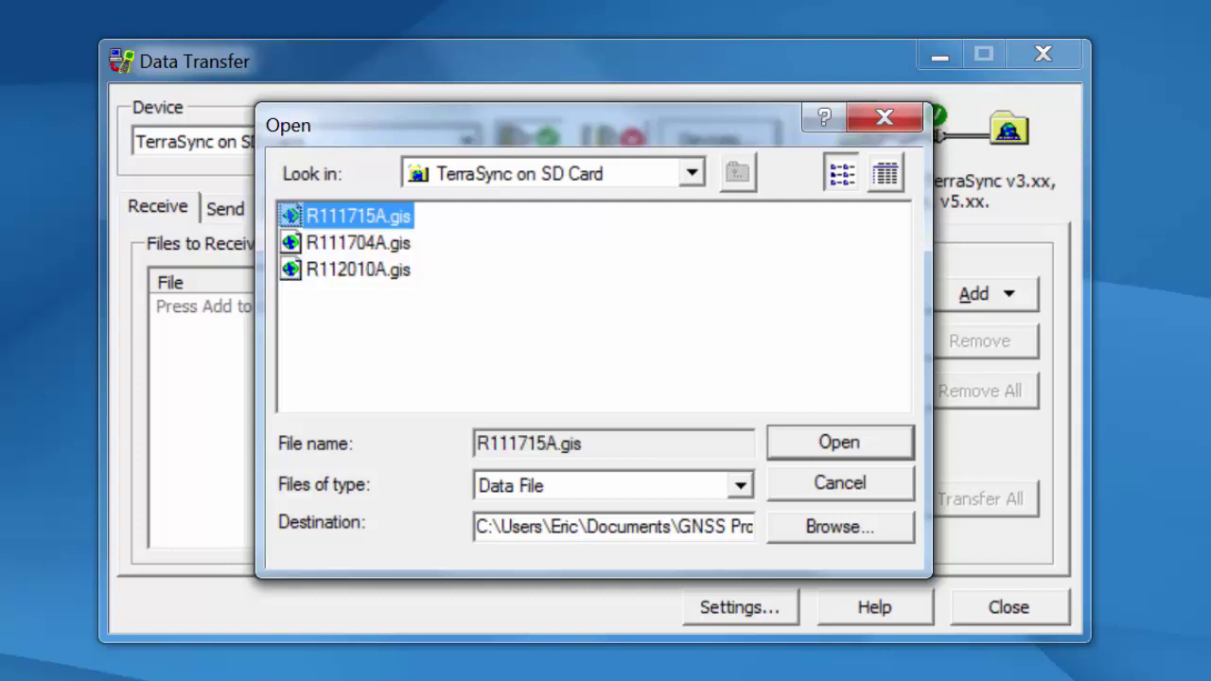
key("Return")
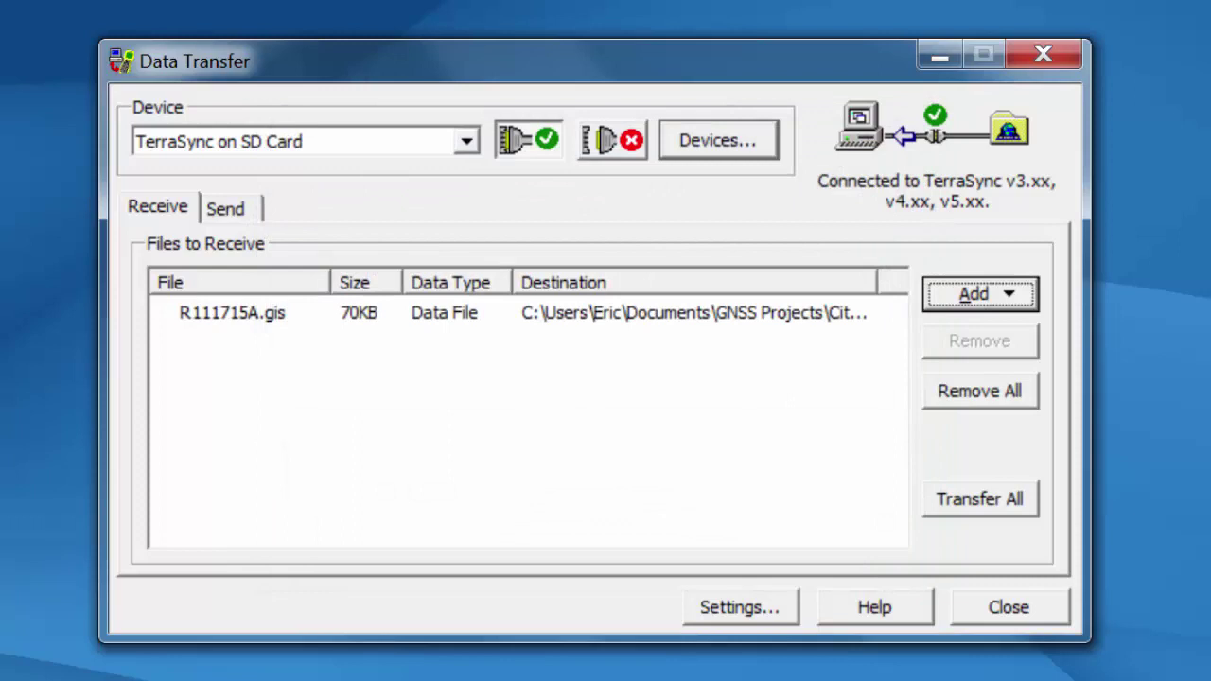
- Reopen the data file selection, select R111704A.gis, examine the full destination folder path and leave the dialog
left_click(980, 293)
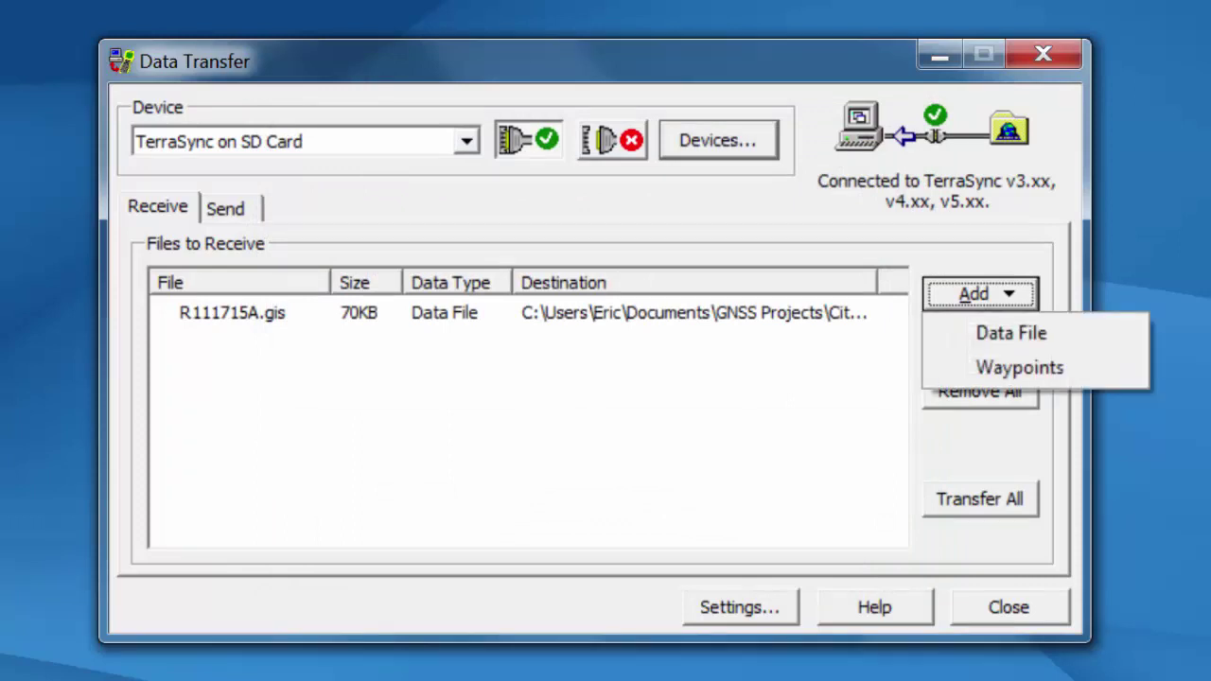
left_click(1011, 332)
left_click(358, 242)
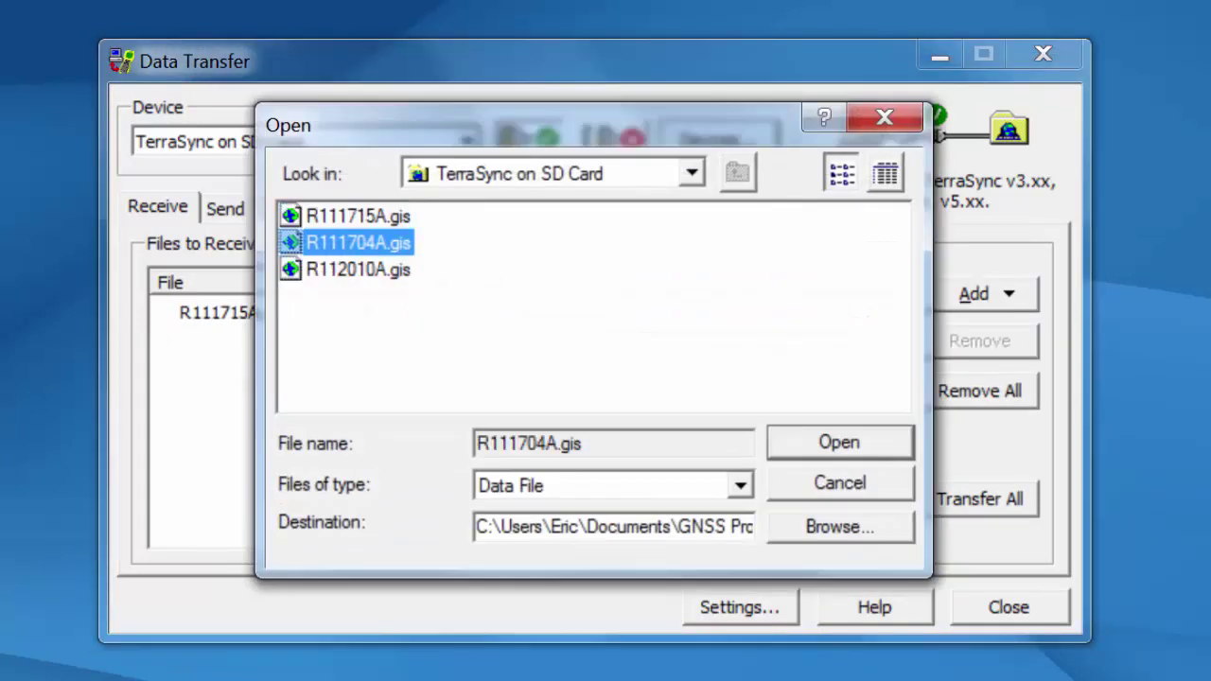
left_click_drag(530, 526, 754, 526)
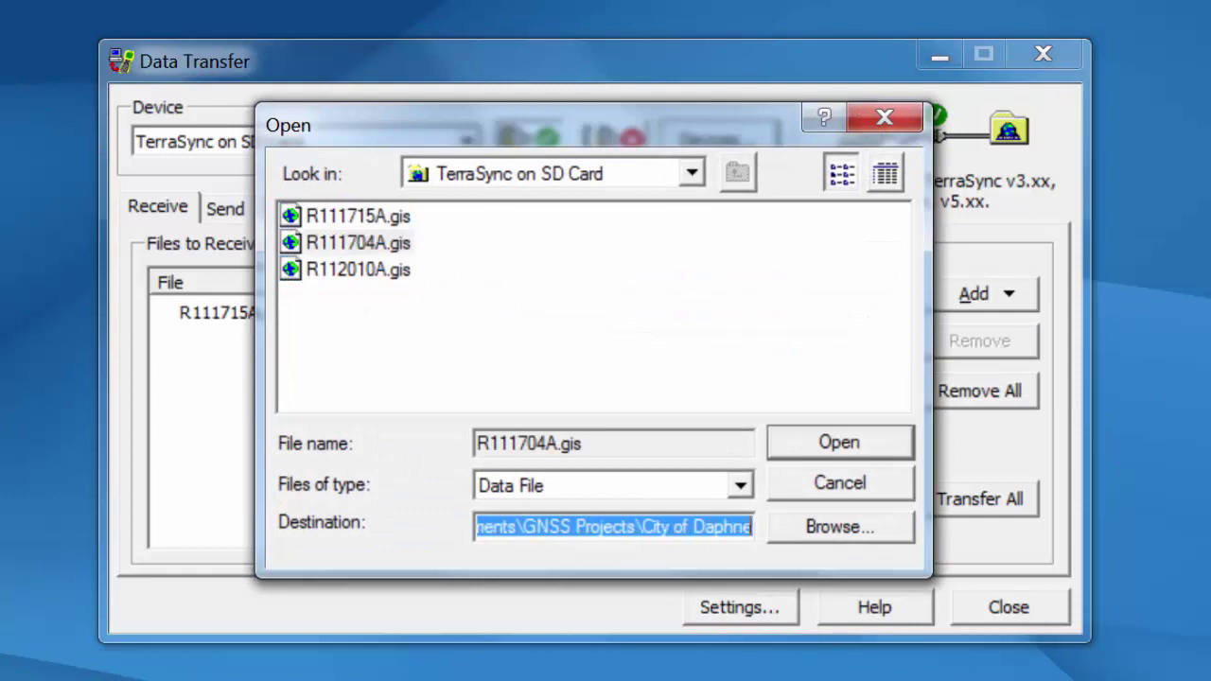
left_click_drag(548, 526, 473, 526)
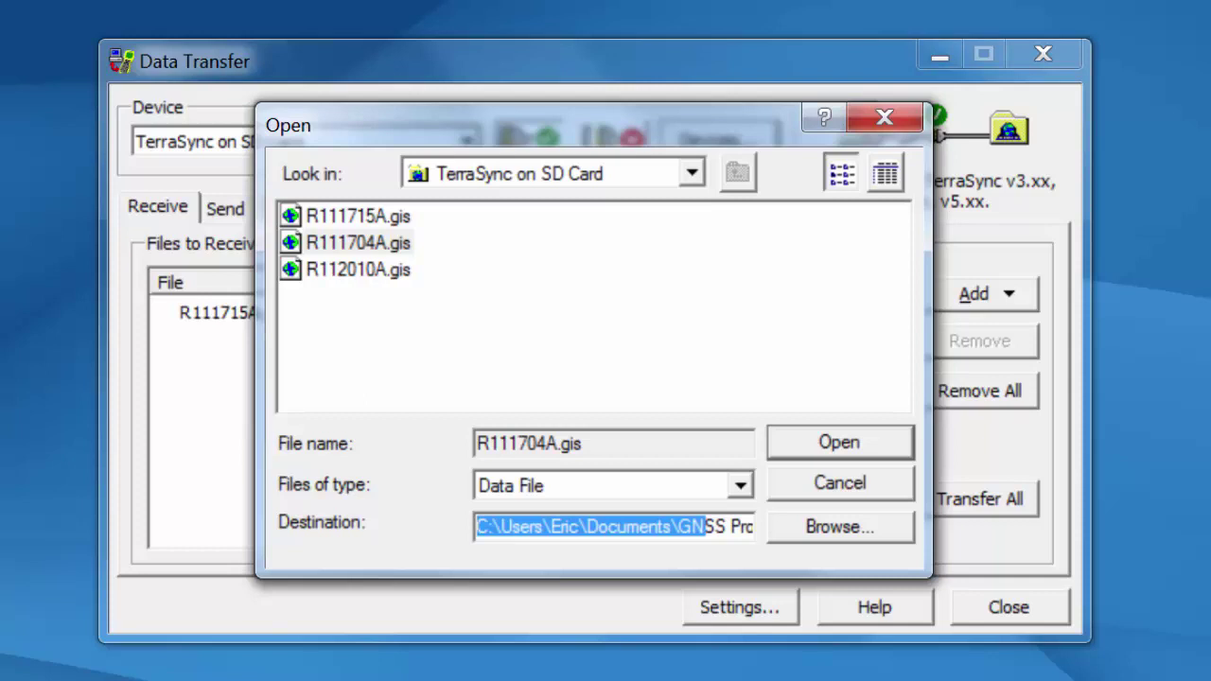
left_click_drag(623, 526, 753, 526)
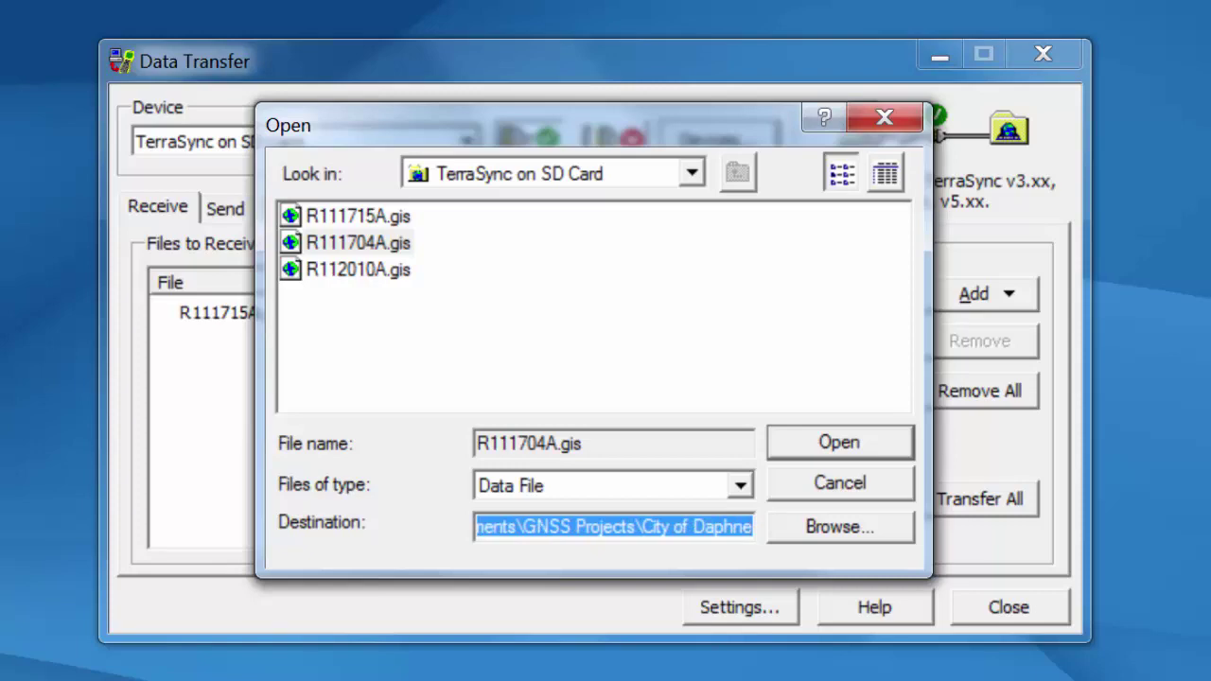
key("Return")
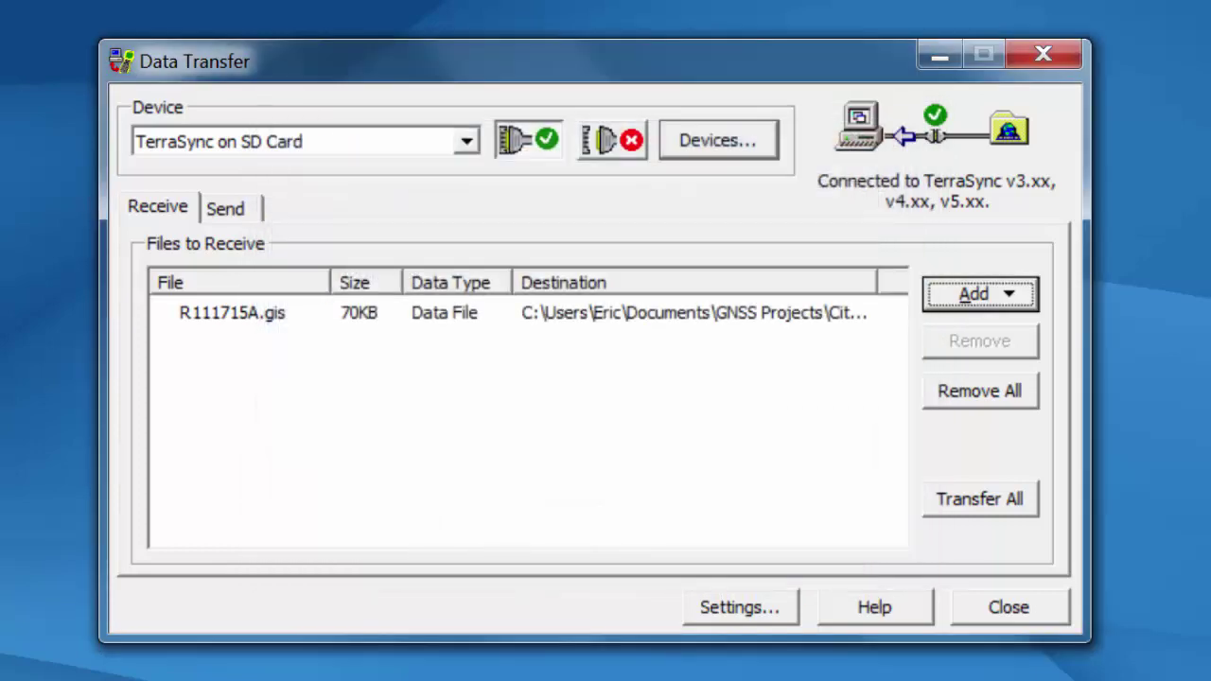
- Transfer all listed files to the computer, dismiss the transfer summary and disconnect from the SD card device
left_click(979, 498)
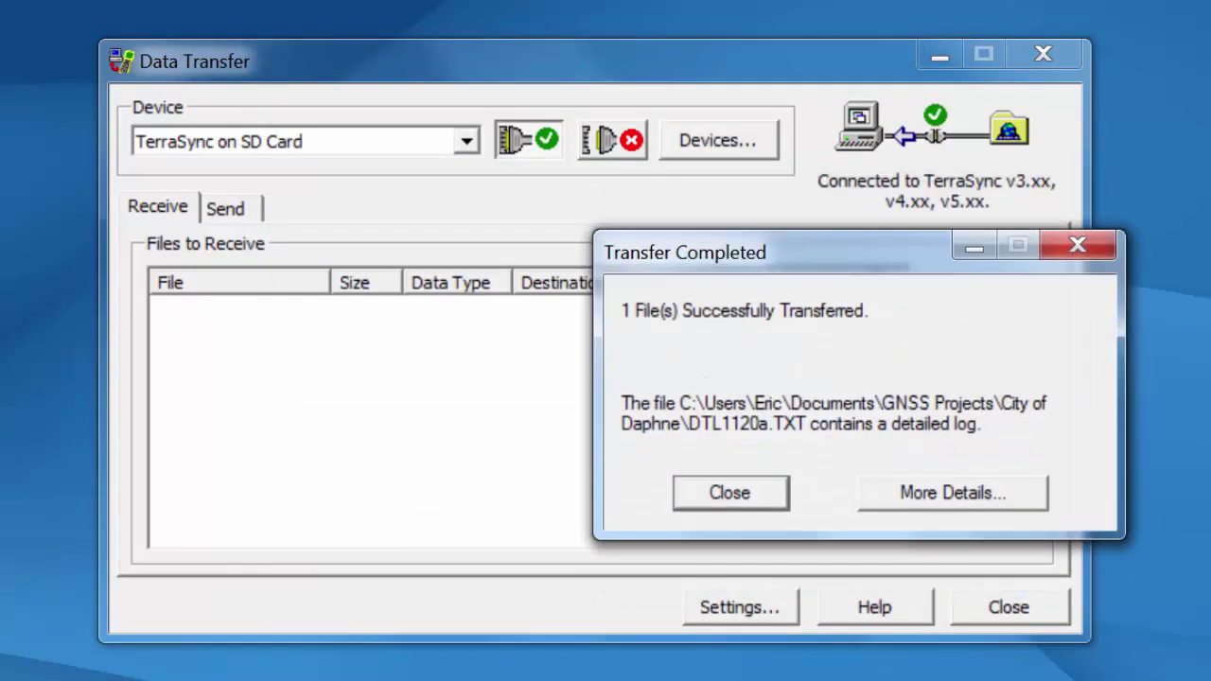
key("Return")
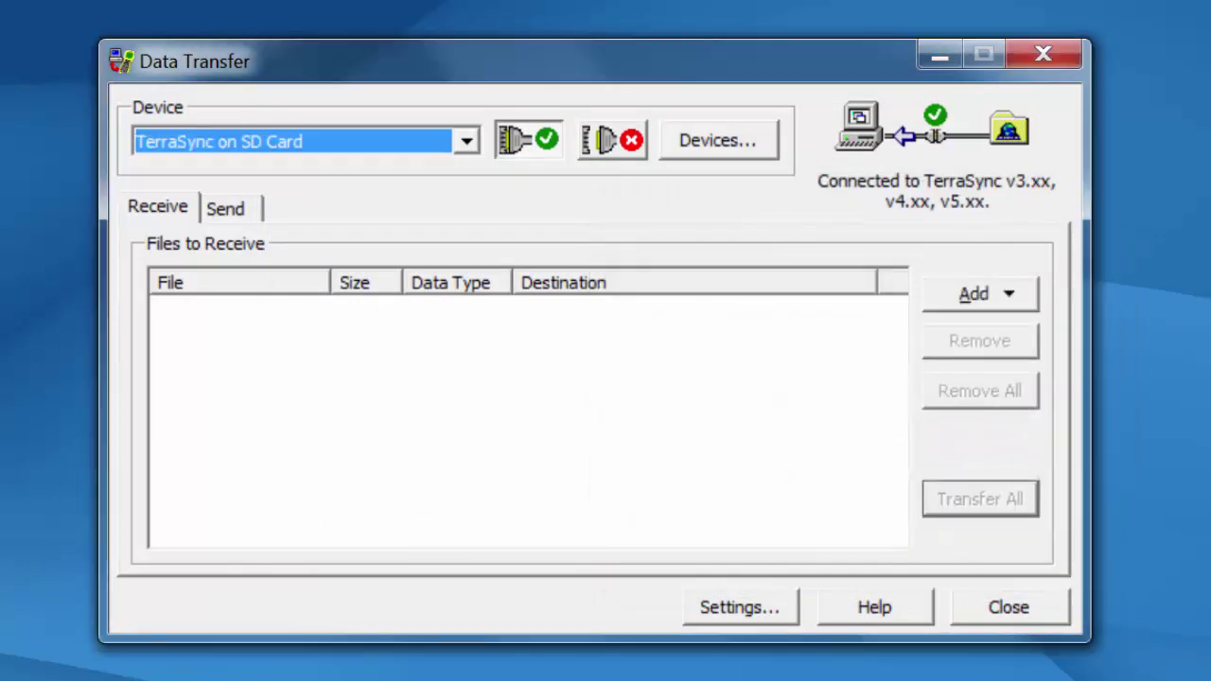
left_click(612, 140)
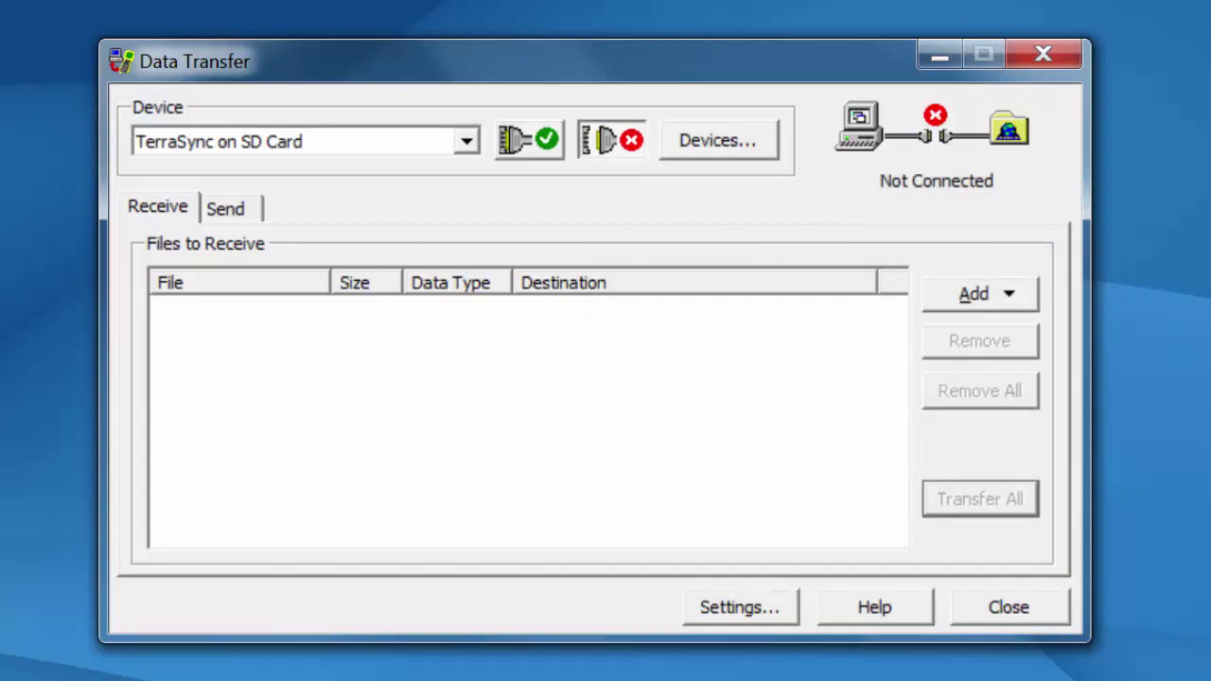